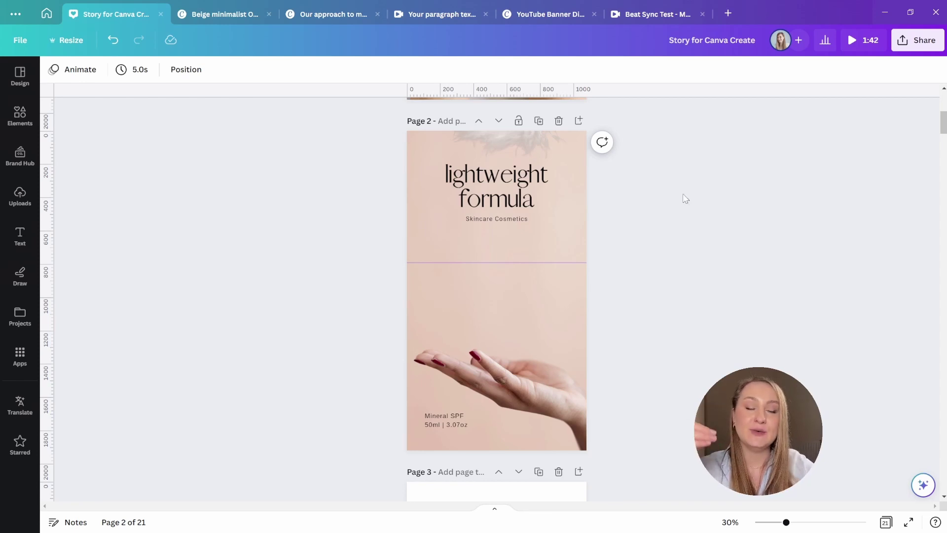
# - Start a custom animation on the feather image and draw a motion path down page 2
pyautogui.click(501, 135)
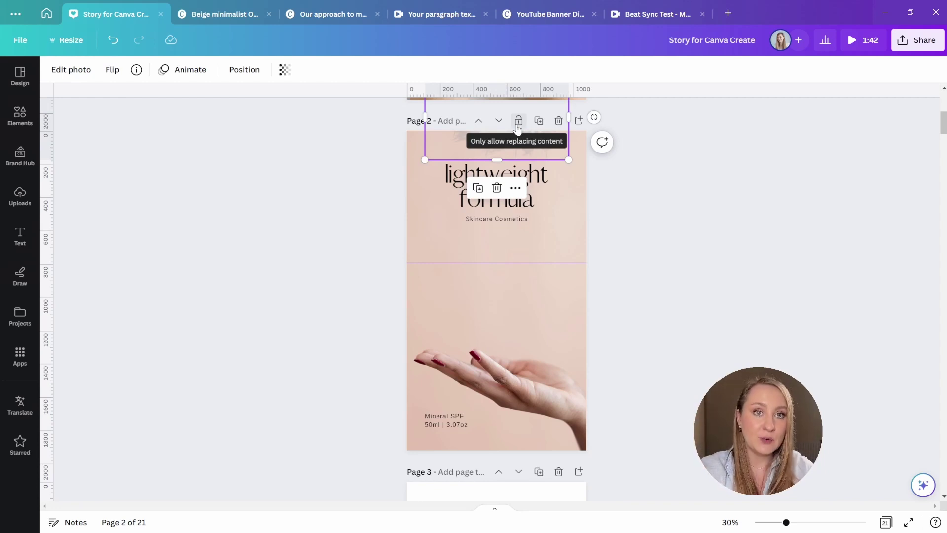
pyautogui.click(181, 73)
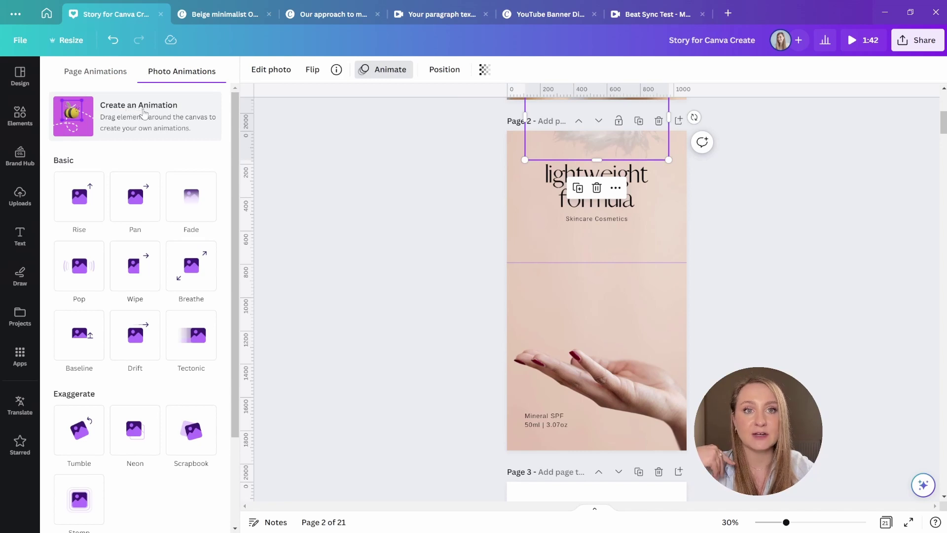
pyautogui.click(143, 113)
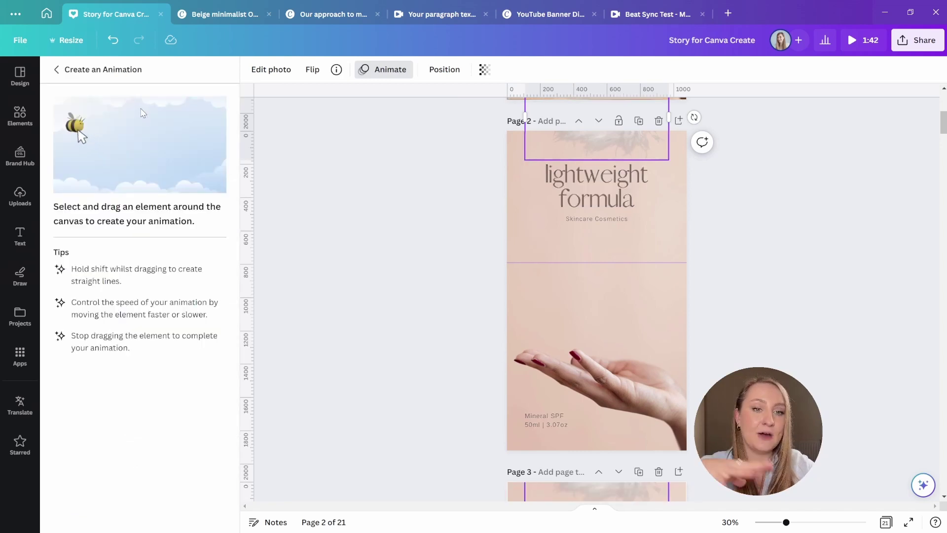
pyautogui.moveTo(611, 134)
pyautogui.mouseDown()
pyautogui.moveTo(632, 168)
pyautogui.moveTo(653, 176)
pyautogui.moveTo(615, 222)
pyautogui.moveTo(574, 234)
pyautogui.moveTo(552, 229)
pyautogui.moveTo(632, 260)
pyautogui.moveTo(662, 251)
pyautogui.moveTo(623, 281)
pyautogui.moveTo(563, 293)
pyautogui.moveTo(549, 285)
pyautogui.moveTo(616, 317)
pyautogui.moveTo(650, 315)
pyautogui.moveTo(597, 336)
pyautogui.moveTo(540, 327)
pyautogui.moveTo(632, 354)
pyautogui.mouseUp()
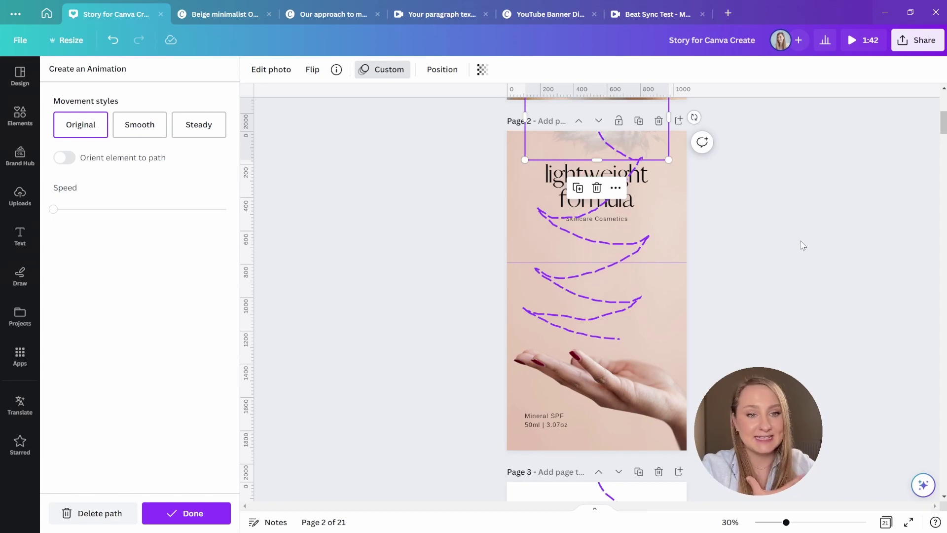
# - Make the feather's movement Steady, increase its speed, then delete the drawn path
pyautogui.click(198, 125)
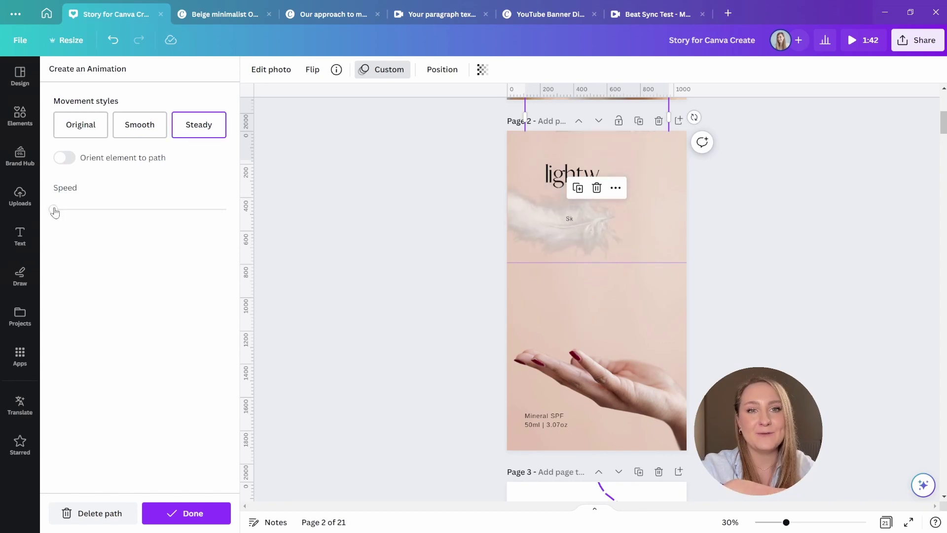
pyautogui.moveTo(62, 210); pyautogui.dragTo(88, 209)
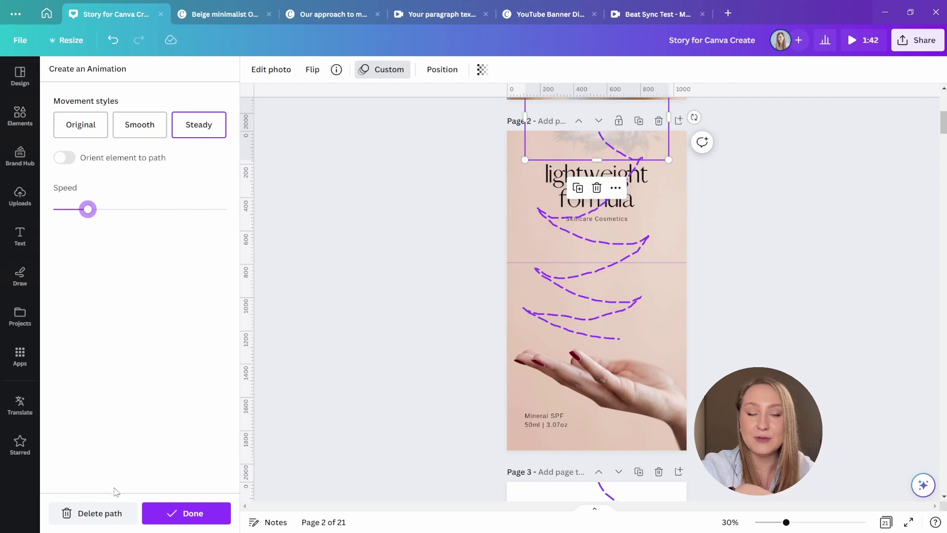
pyautogui.click(100, 516)
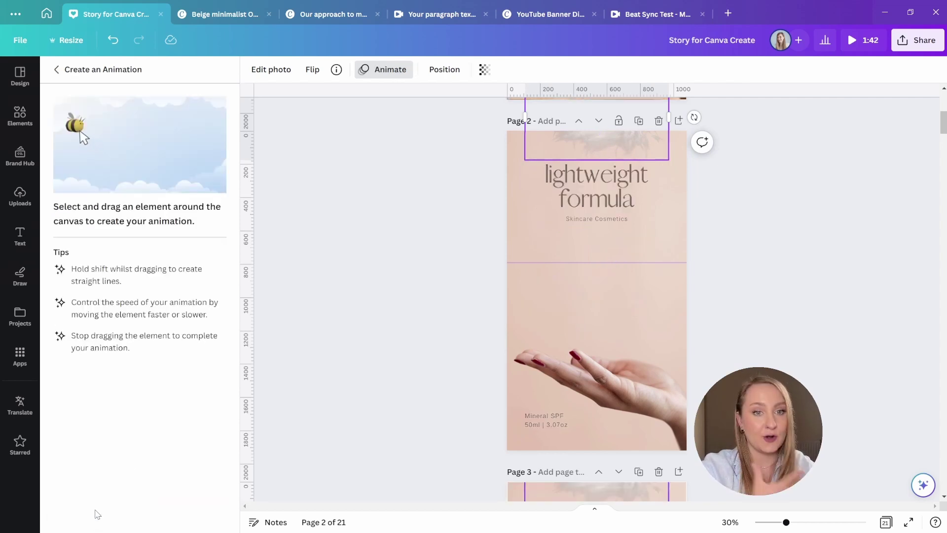
# - Draw a new curving path for the feather down page 2, finish the animation and deselect
pyautogui.moveTo(541, 156)
pyautogui.mouseDown()
pyautogui.moveTo(645, 128)
pyautogui.moveTo(571, 226)
pyautogui.moveTo(656, 241)
pyautogui.moveTo(658, 338)
pyautogui.mouseUp()
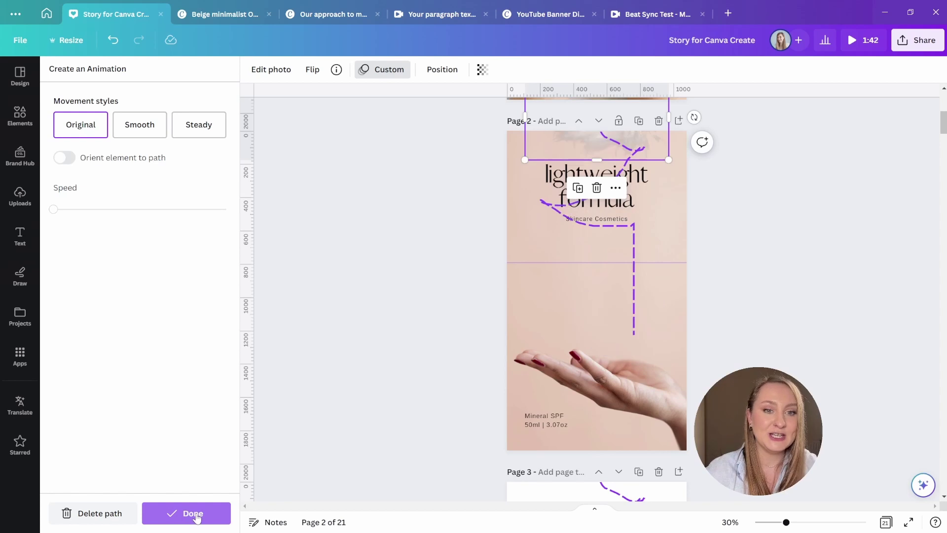
pyautogui.click(191, 514)
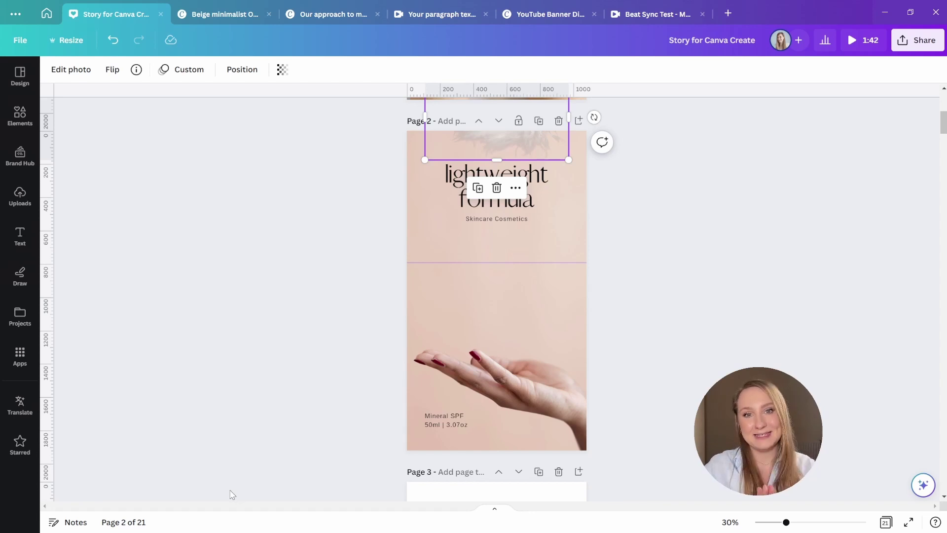
pyautogui.click(239, 350)
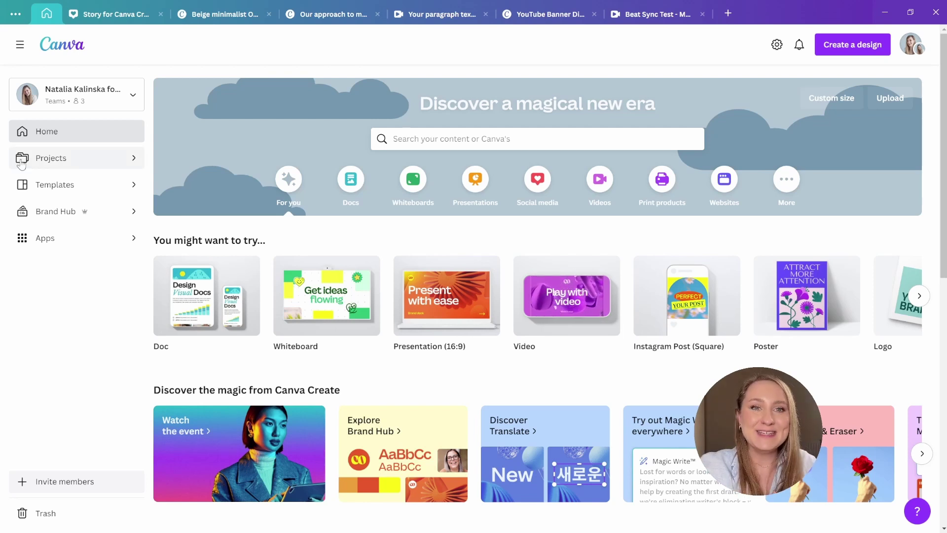
# - Go to the Templates section from the sidebar
pyautogui.click(19, 189)
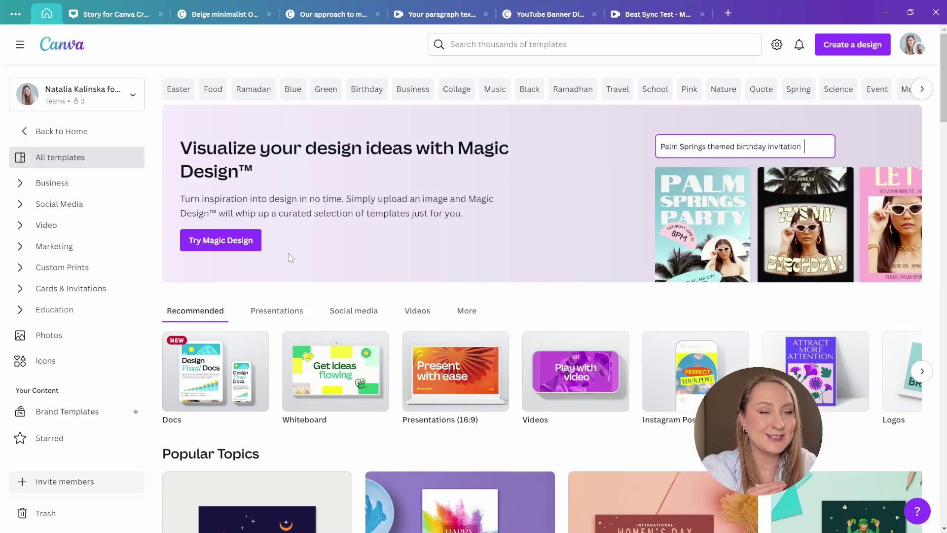
# - Launch Magic Design and insert an uploaded photo to generate template suggestions from
pyautogui.click(257, 246)
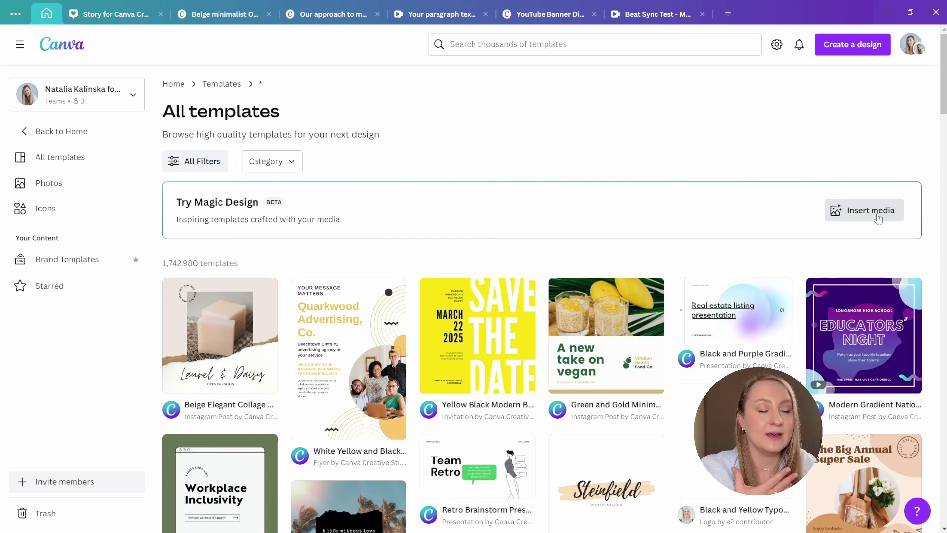
pyautogui.click(877, 217)
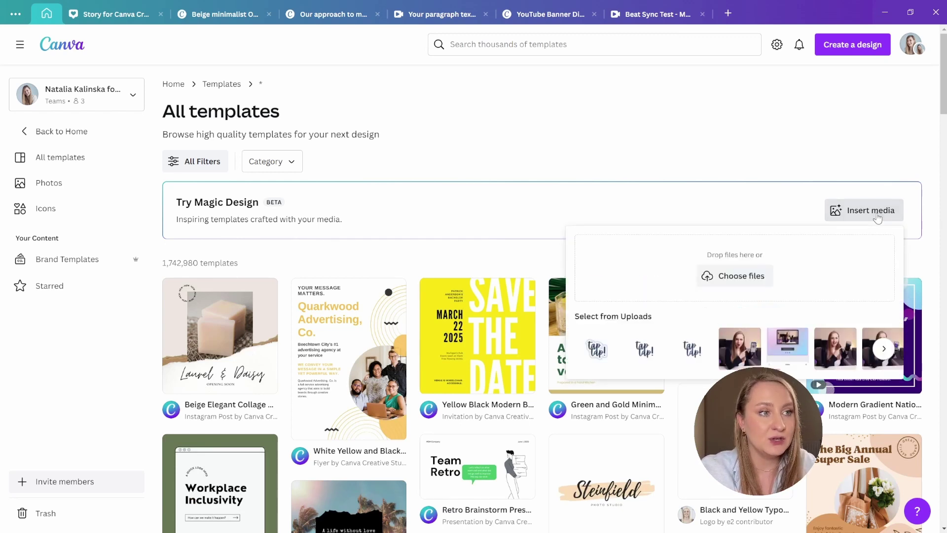
pyautogui.click(742, 355)
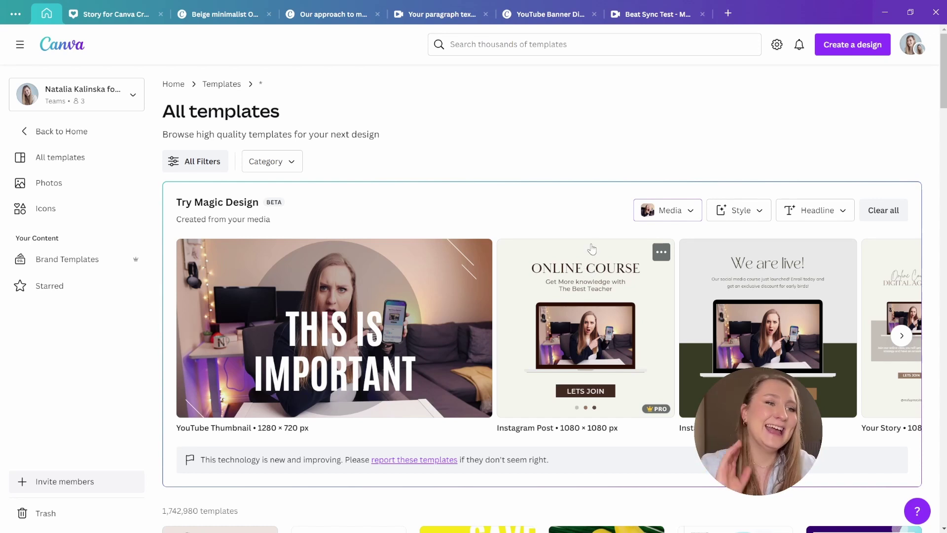
# - Set the Magic Design headline to 'New Canva Updates' and add it to the results
pyautogui.click(811, 218)
pyautogui.write('Ne')
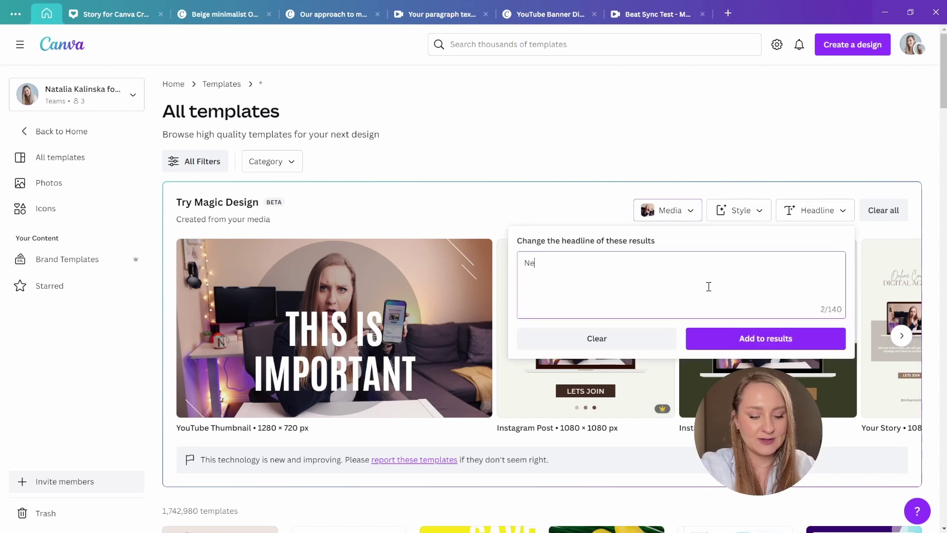
pyautogui.write('w Canva Updates')
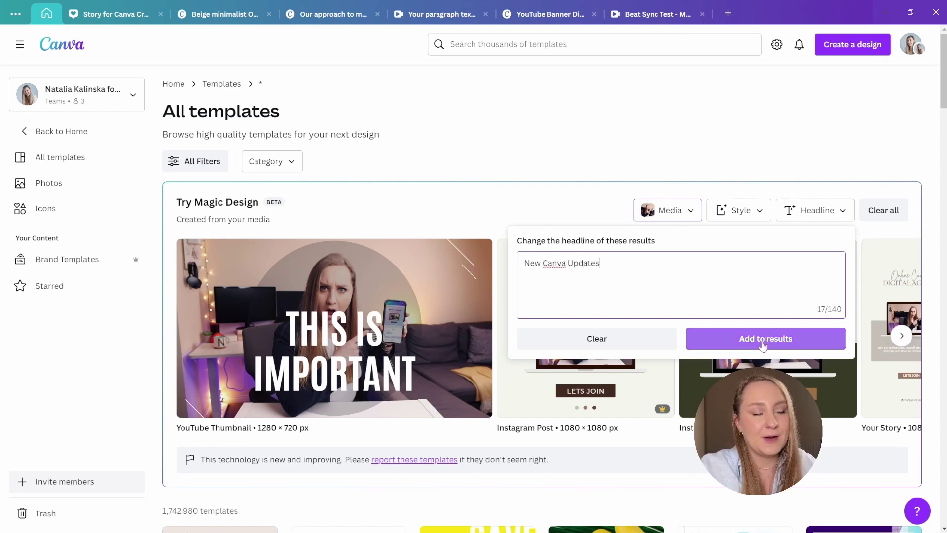
pyautogui.click(779, 339)
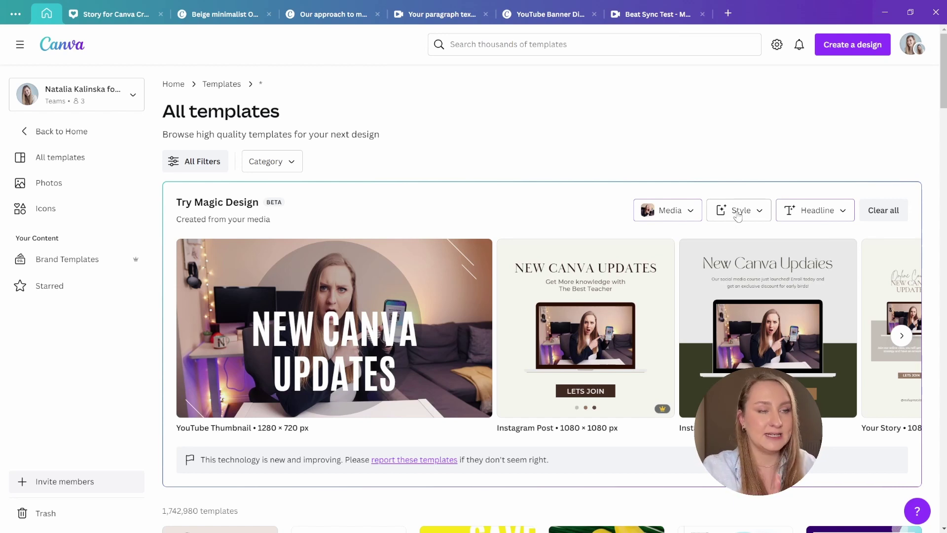
pyautogui.click(737, 216)
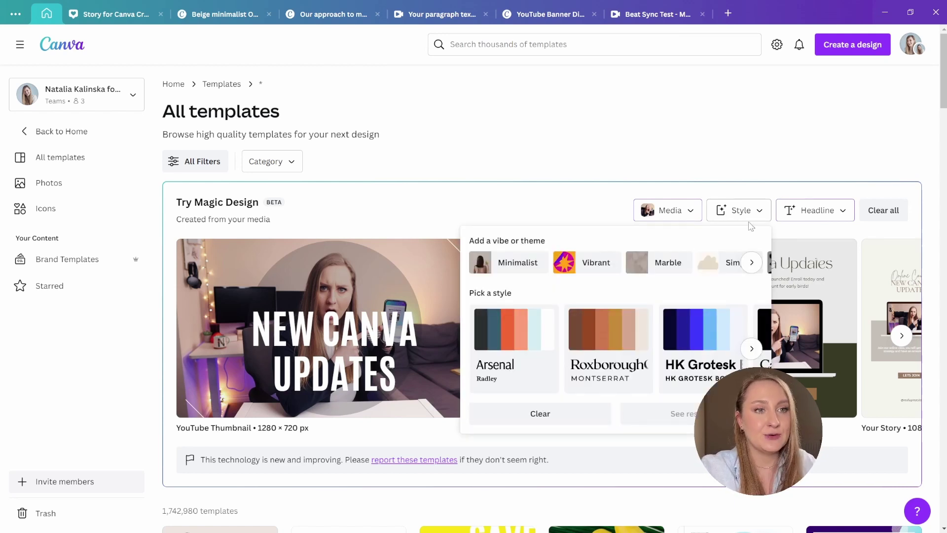
# - Choose the Minimalist vibe in the Magic Design style options
pyautogui.click(511, 269)
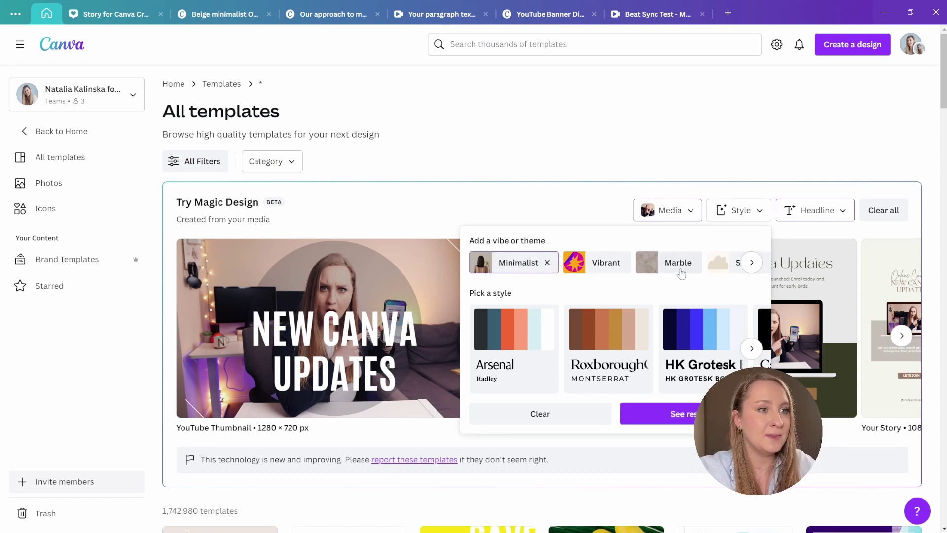
pyautogui.click(749, 265)
pyautogui.click(749, 265)
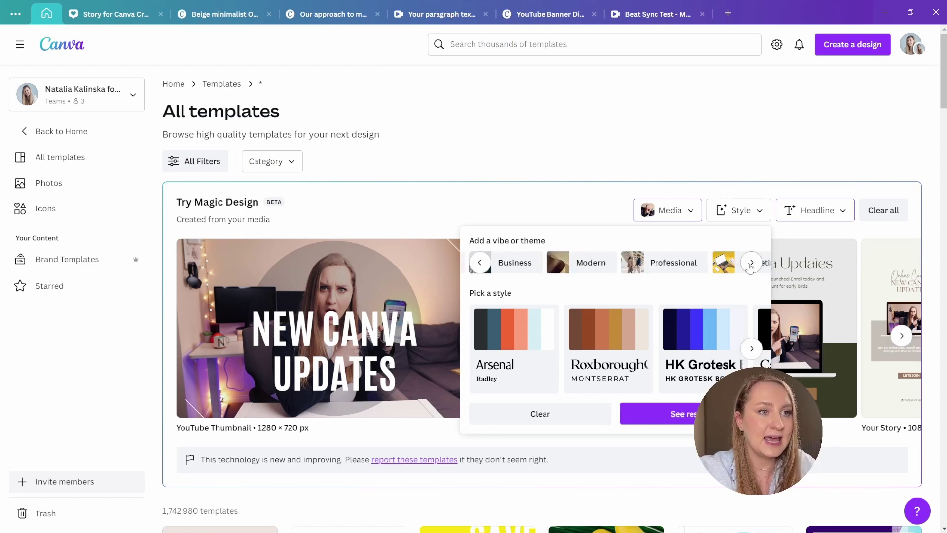
pyautogui.click(748, 265)
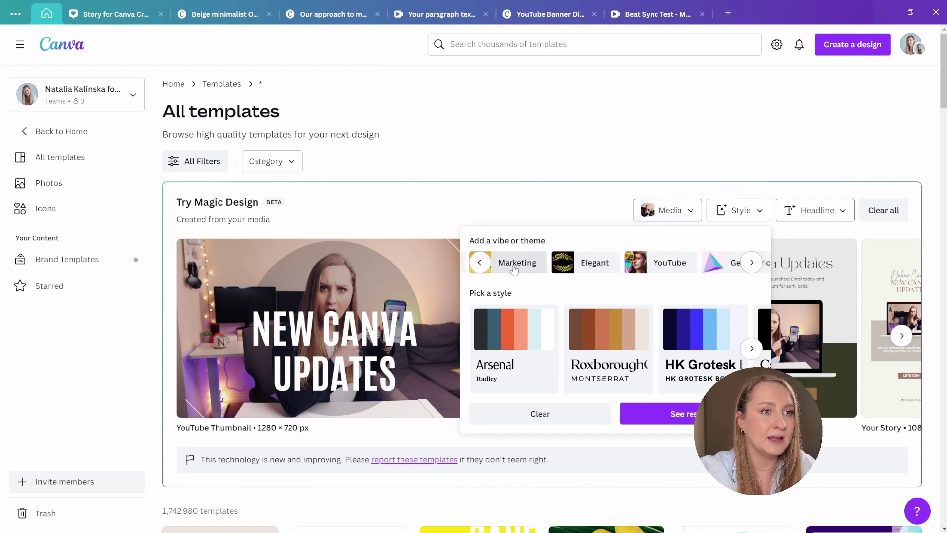
pyautogui.click(752, 262)
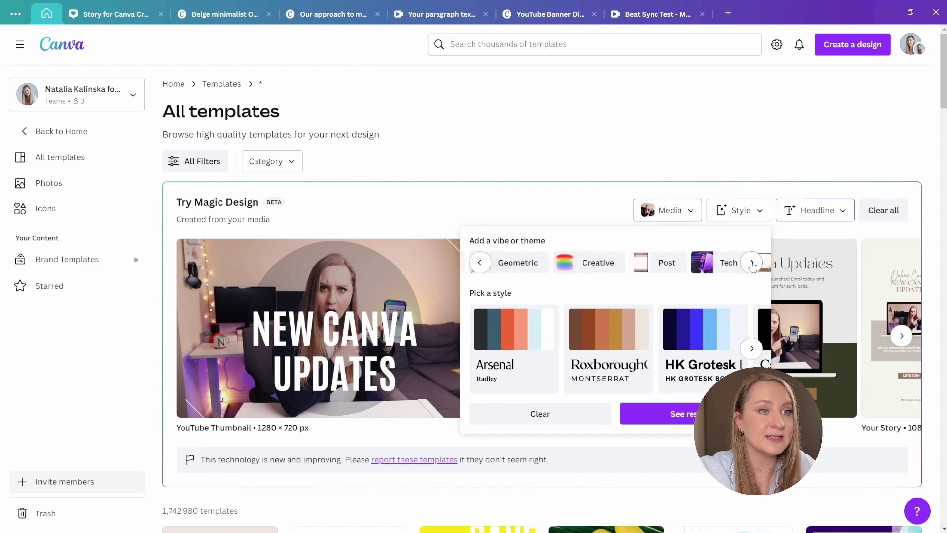
pyautogui.click(754, 265)
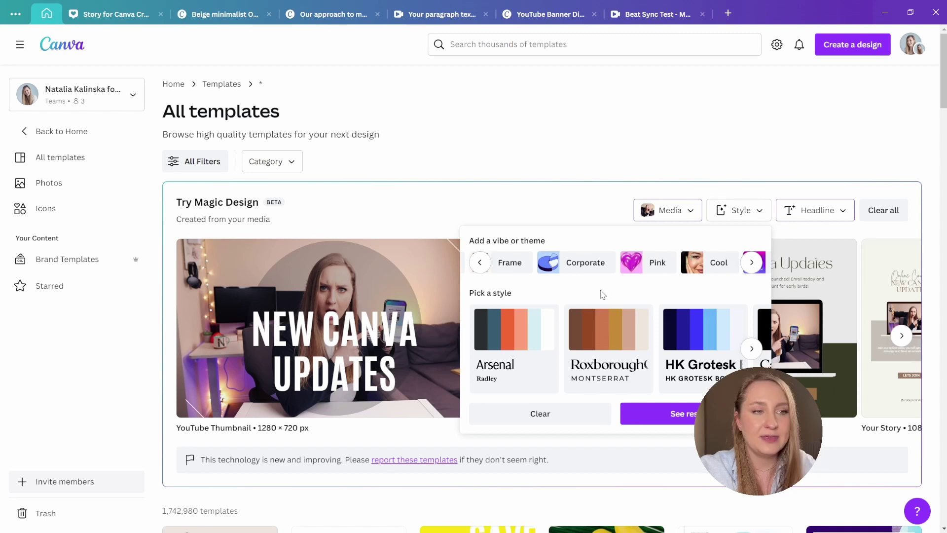
# - Pick the Bodoni FLF style and regenerate the Magic Design results
pyautogui.click(751, 348)
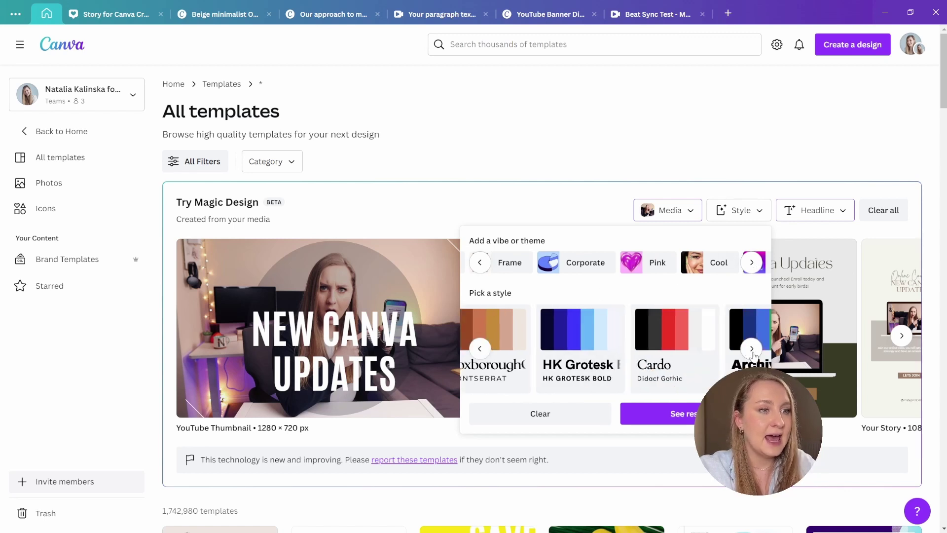
pyautogui.click(752, 349)
pyautogui.click(752, 348)
pyautogui.click(752, 348)
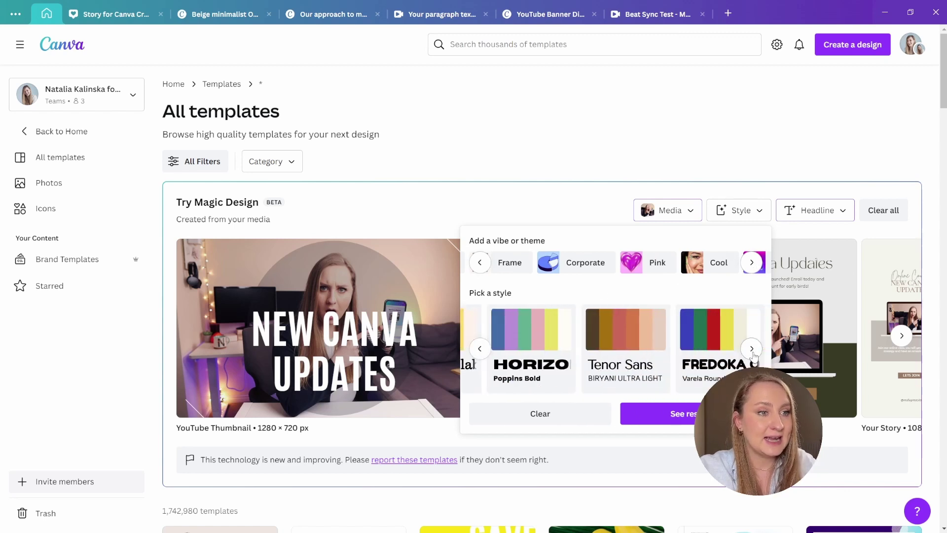
pyautogui.click(752, 349)
pyautogui.click(752, 349)
pyautogui.click(752, 349)
pyautogui.click(751, 349)
pyautogui.click(751, 349)
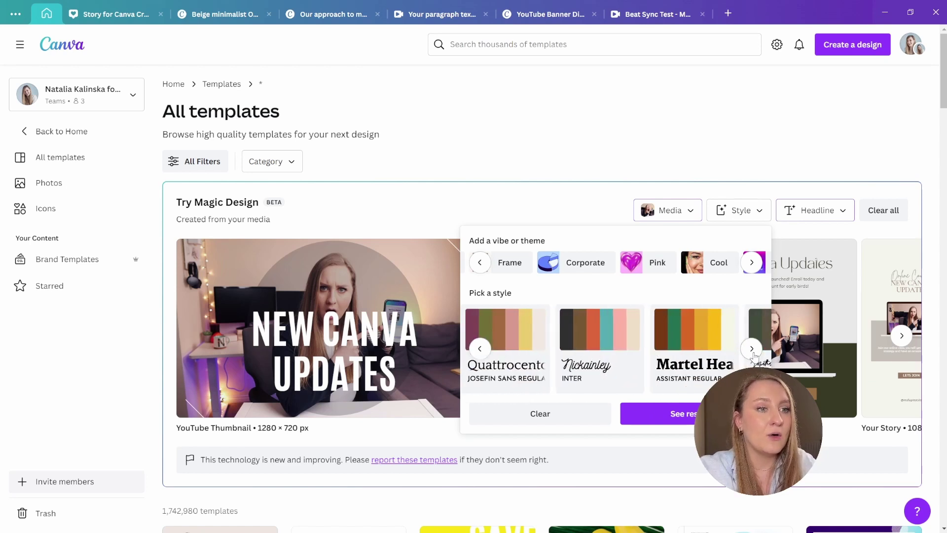
pyautogui.click(752, 349)
pyautogui.click(752, 349)
pyautogui.click(752, 348)
pyautogui.click(751, 348)
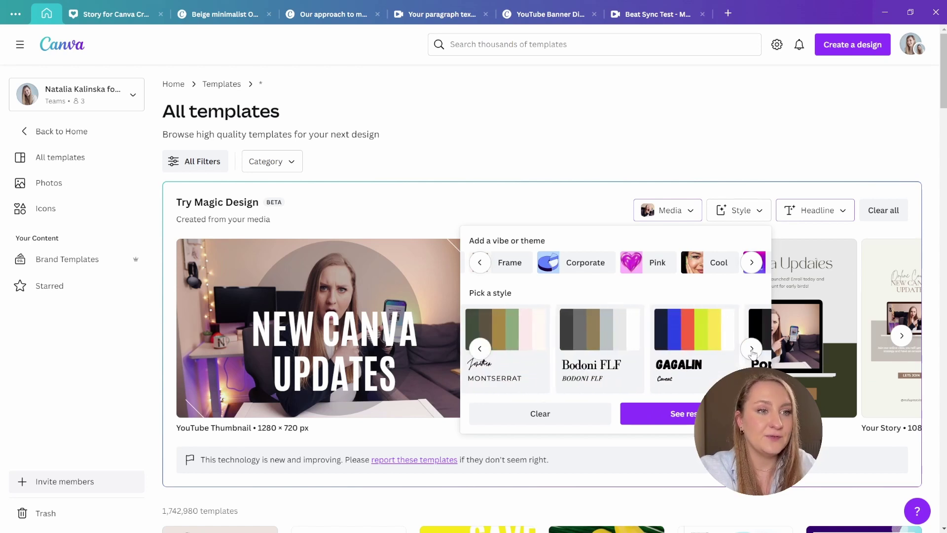
pyautogui.click(601, 343)
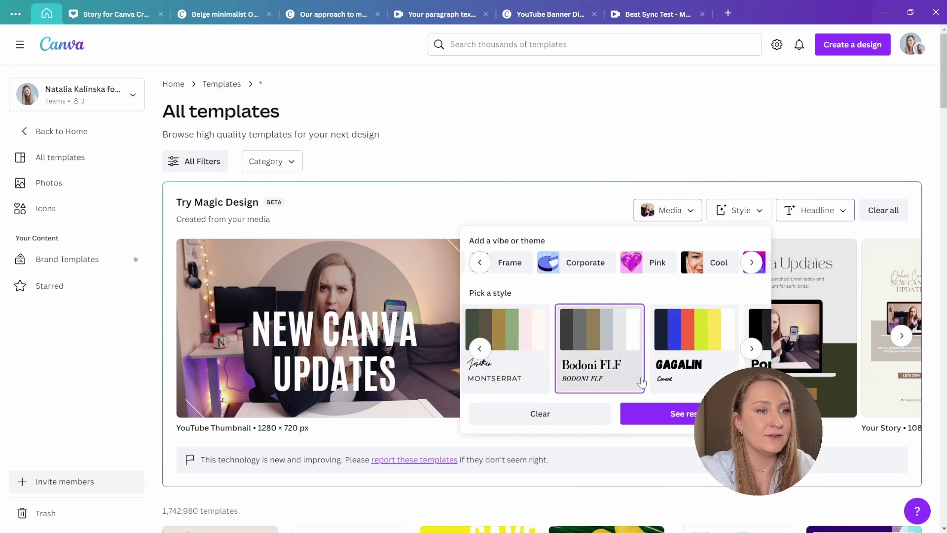
pyautogui.click(681, 413)
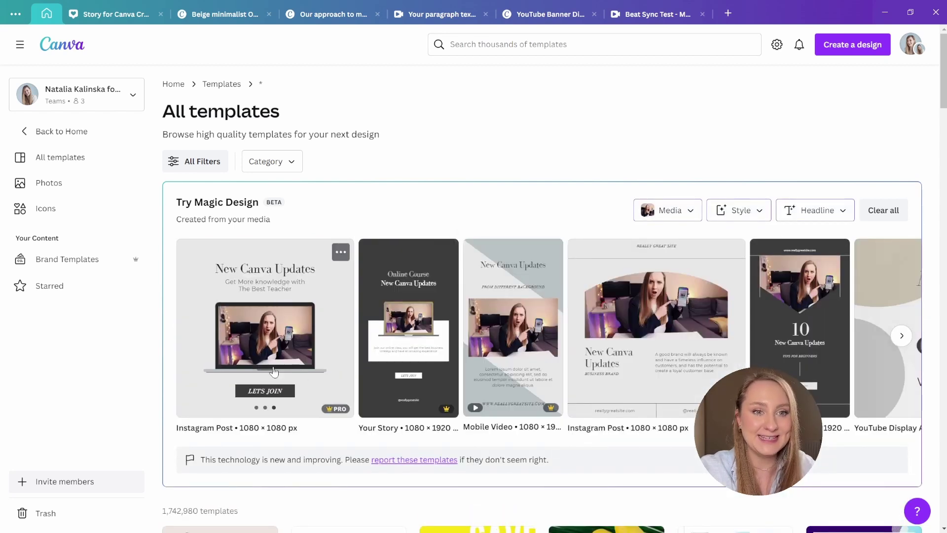
# - Open the Beige minimalist Online Course Instagram Post template as an editable design
pyautogui.click(298, 347)
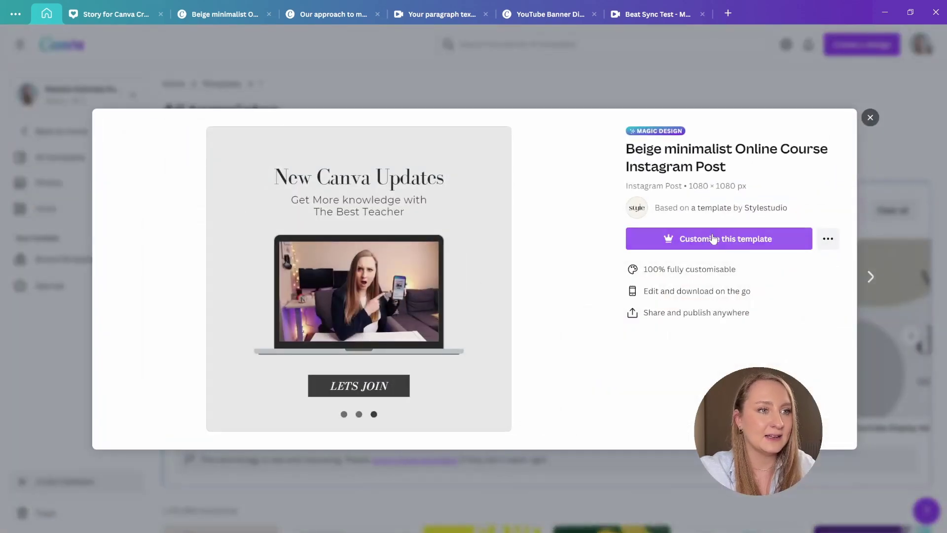
pyautogui.click(722, 244)
pyautogui.click(726, 245)
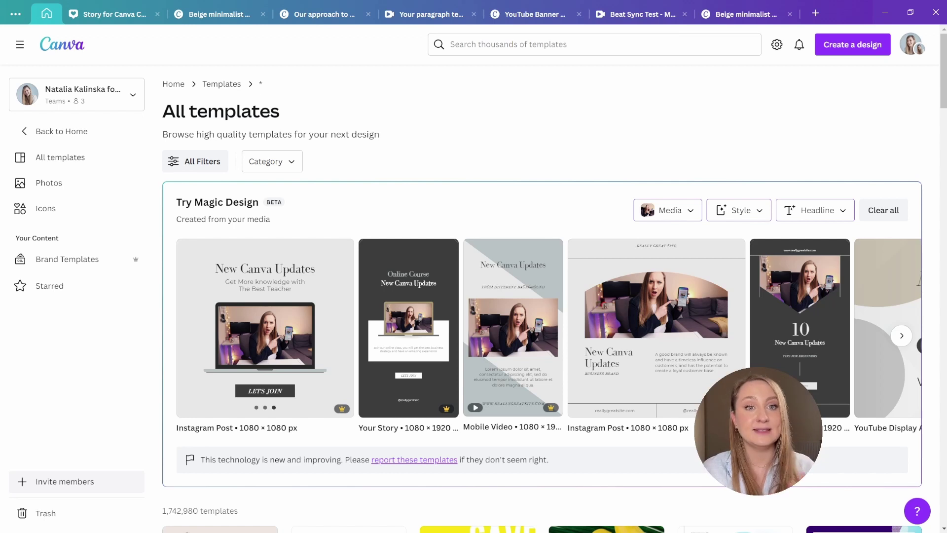
# - Create a blank Presentation (16:9) design from the Home page
pyautogui.moveTo(265, 327)
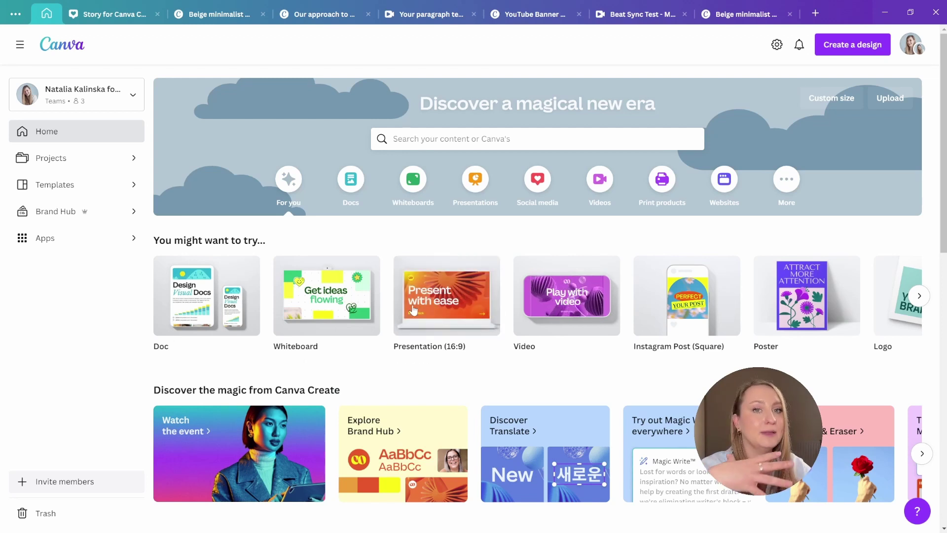
pyautogui.moveTo(442, 300)
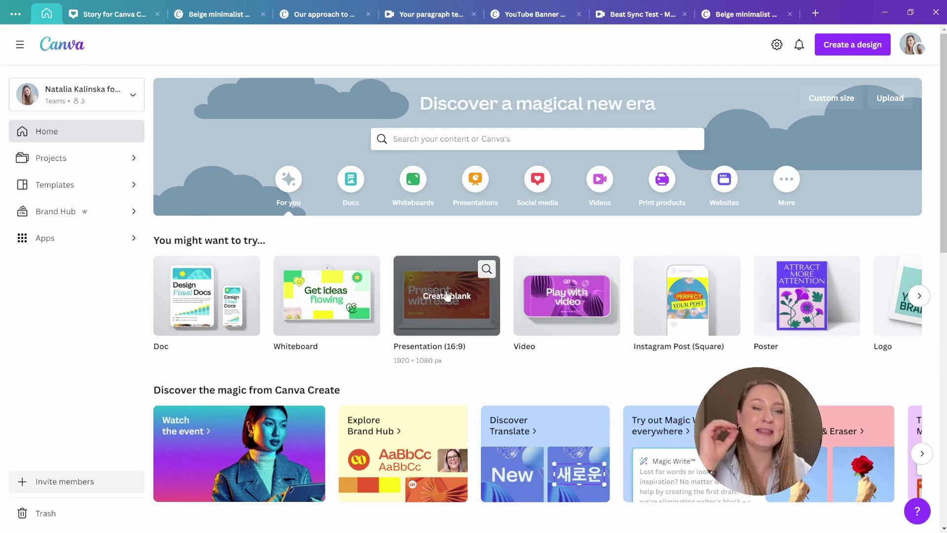
pyautogui.click(473, 306)
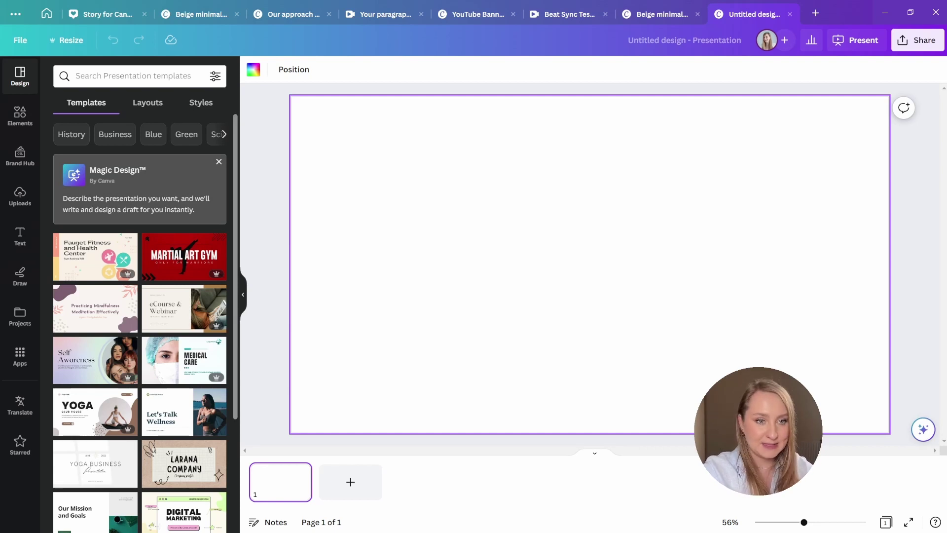
# - Open the Magic Design topic prompt in the presentation's Templates panel
pyautogui.click(122, 188)
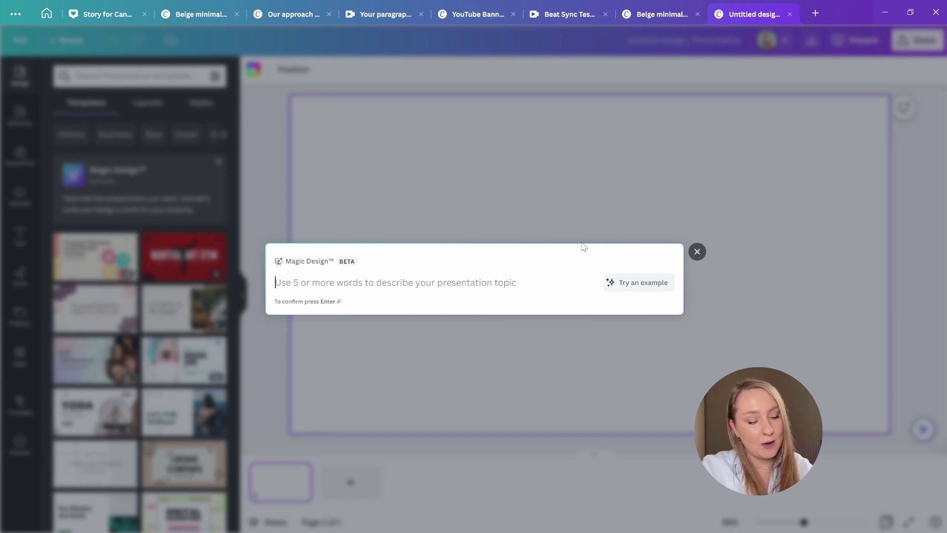
# - Generate designs for 'The impact of social media on body image and self-esteem' and preview the green style
pyautogui.write('The ')
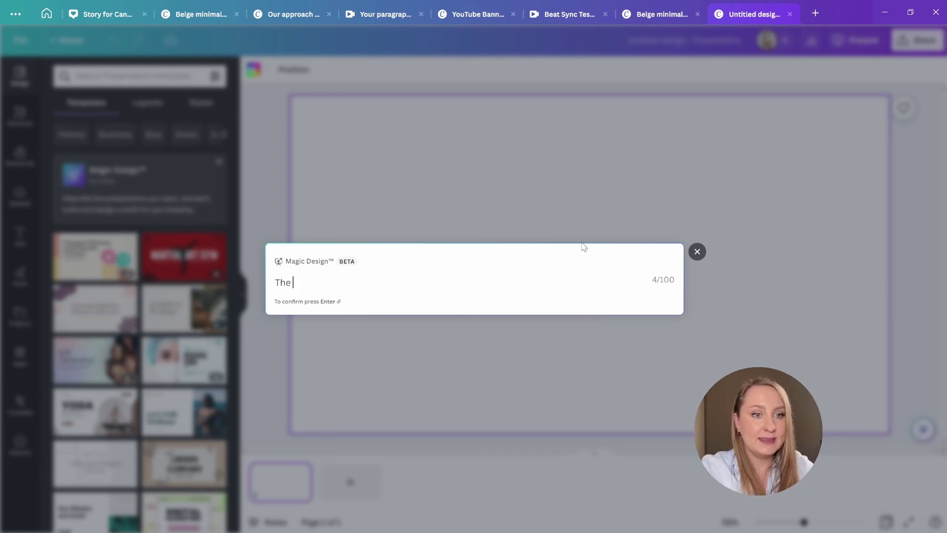
pyautogui.write('impact of social me')
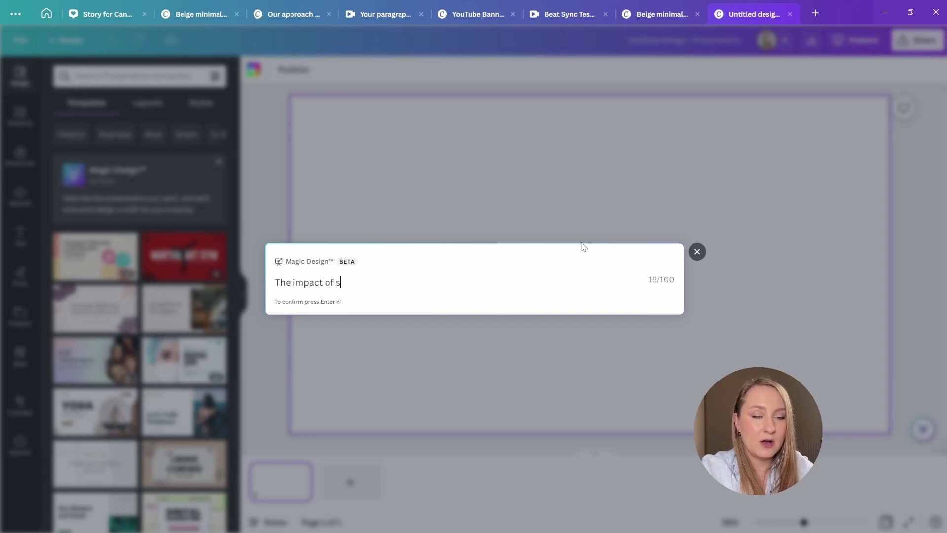
pyautogui.write('dia on boady image and self-esteem.')
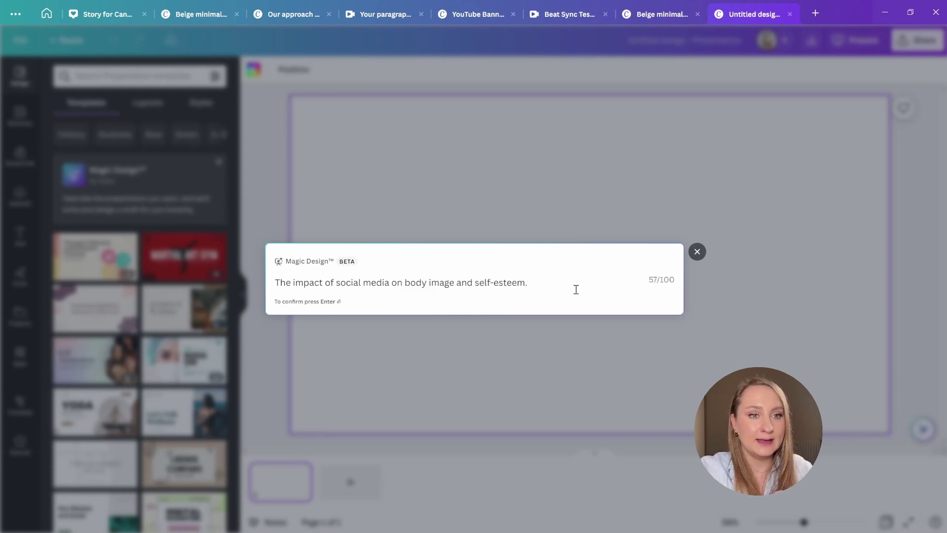
pyautogui.press('Return')
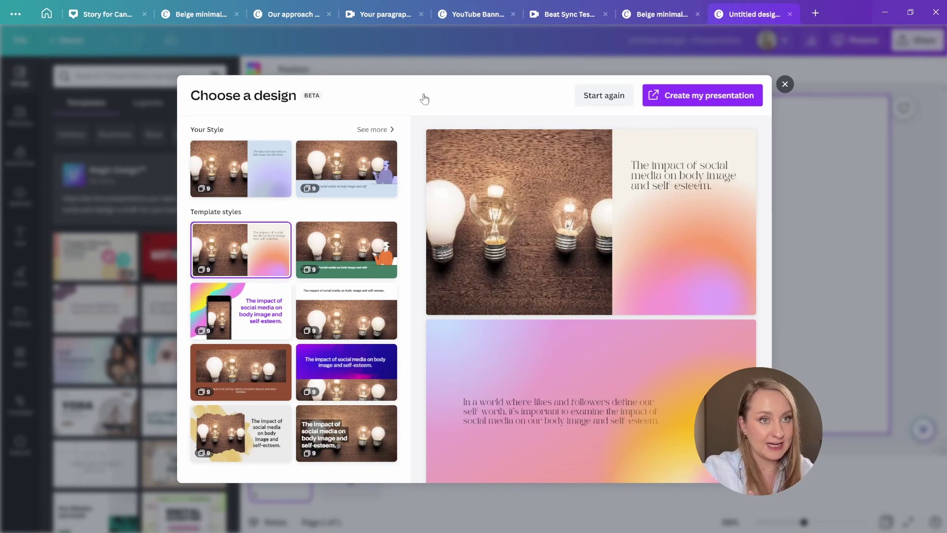
pyautogui.click(346, 249)
# - Preview the fourth and the purple-gradient template styles in Choose a design
pyautogui.scroll(-3, 560, 291)
pyautogui.scroll(3, 493, 304)
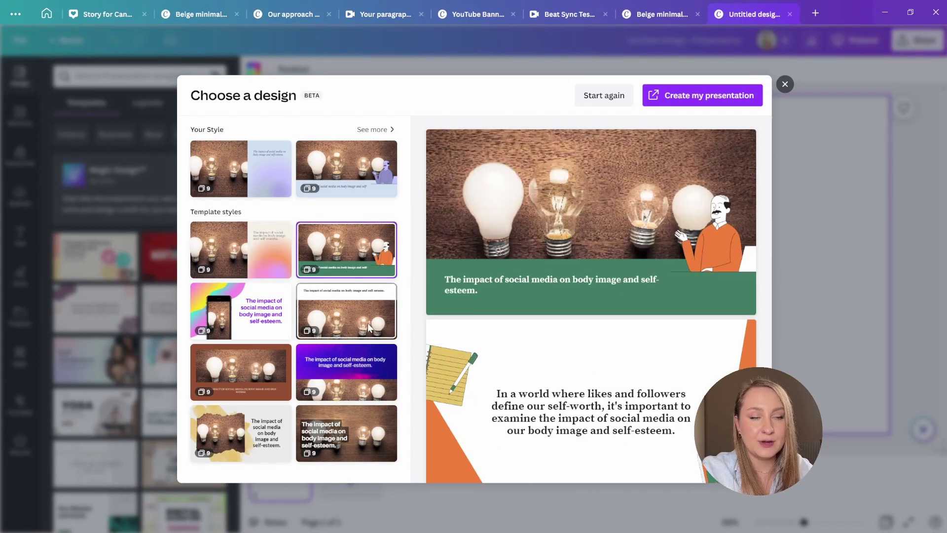
pyautogui.click(369, 327)
pyautogui.scroll(-5, 540, 241)
pyautogui.scroll(5, 543, 242)
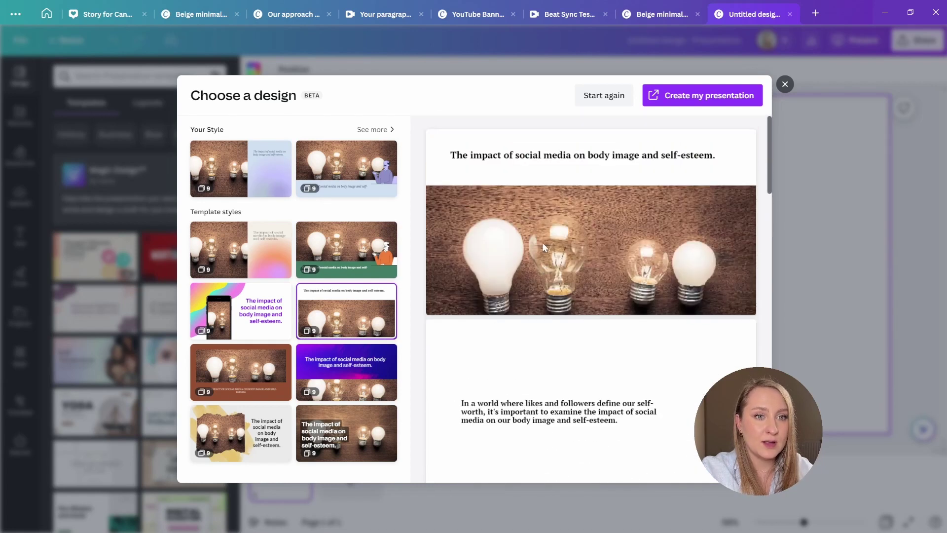
pyautogui.click(346, 372)
# - Pick the phone-and-rainbow style and create the 9-page presentation
pyautogui.scroll(-5, 517, 298)
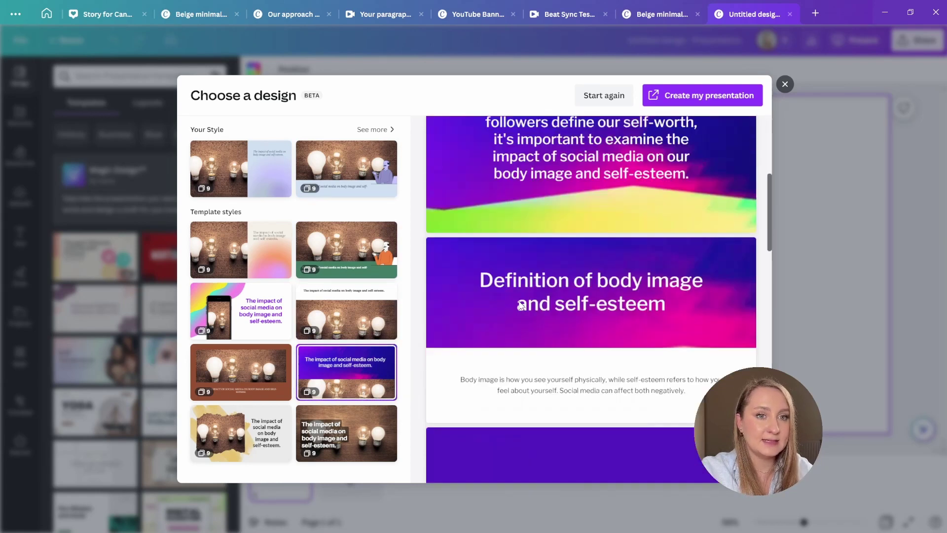
pyautogui.scroll(3, 521, 307)
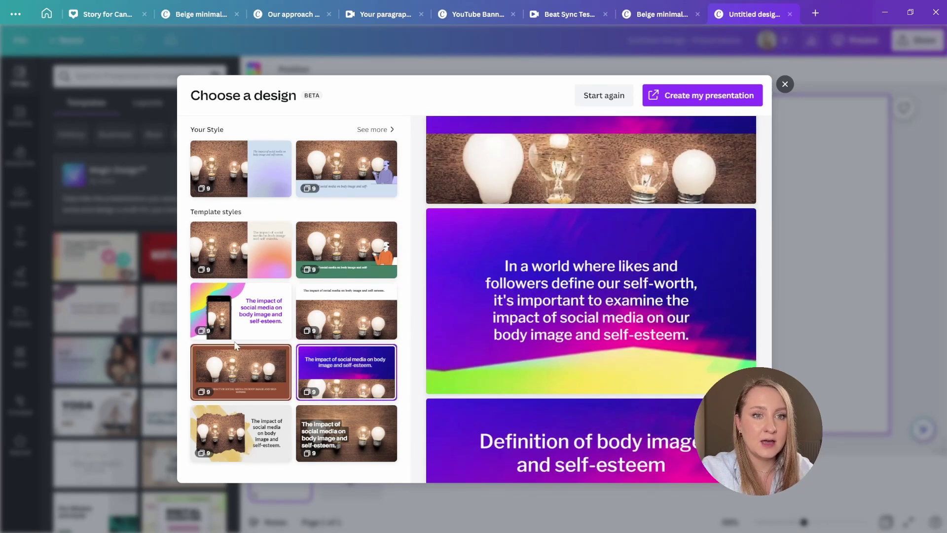
pyautogui.click(261, 313)
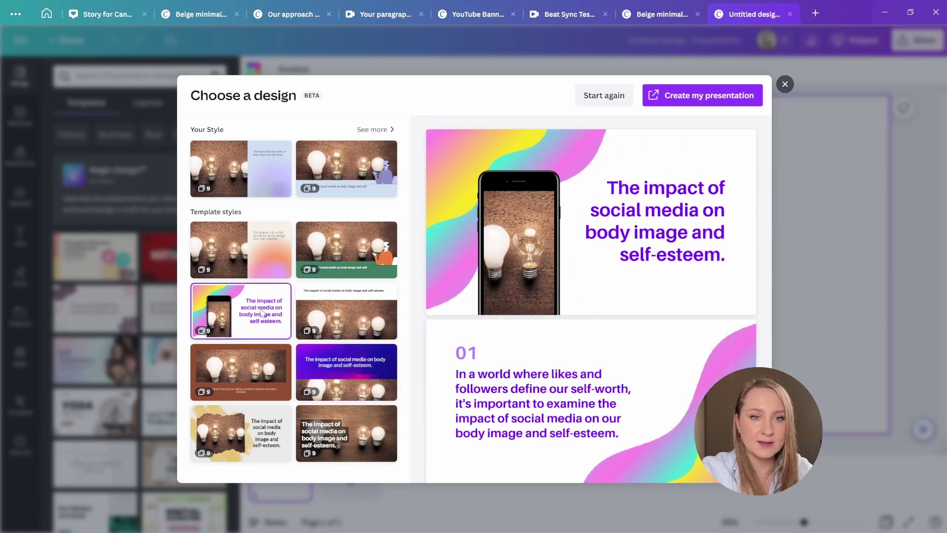
pyautogui.scroll(-8, 671, 254)
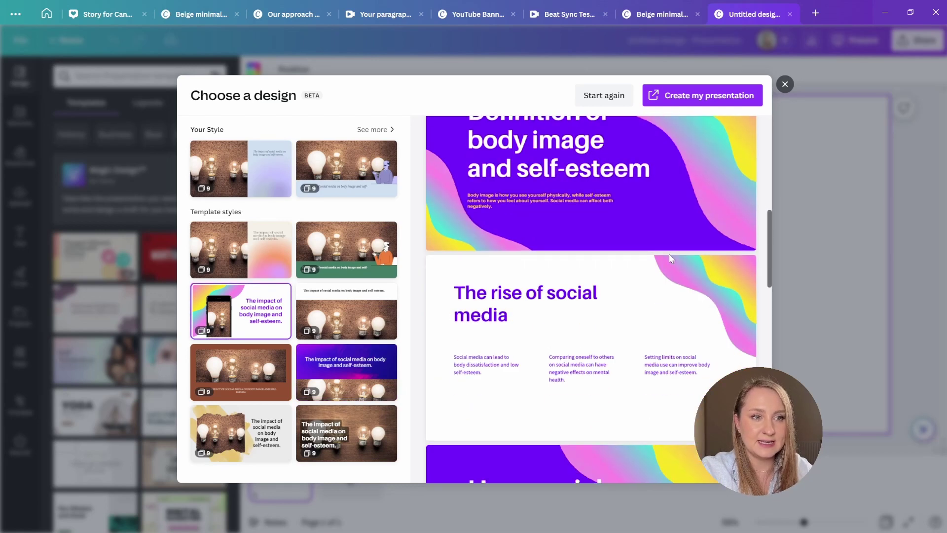
pyautogui.scroll(-4, 669, 256)
pyautogui.scroll(10, 670, 259)
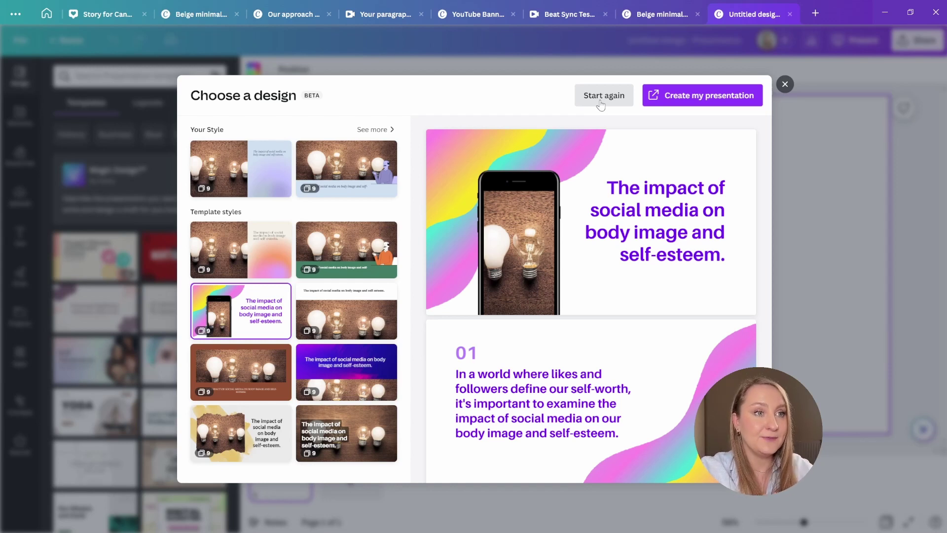
pyautogui.click(676, 96)
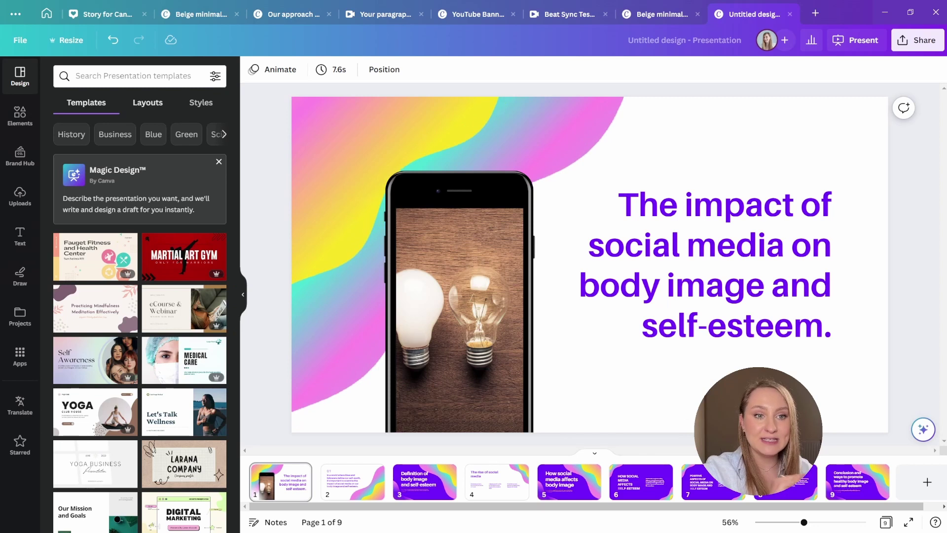
# - Apply the cloud-and-hills layout from the suggested layouts to page 7
pyautogui.click(148, 104)
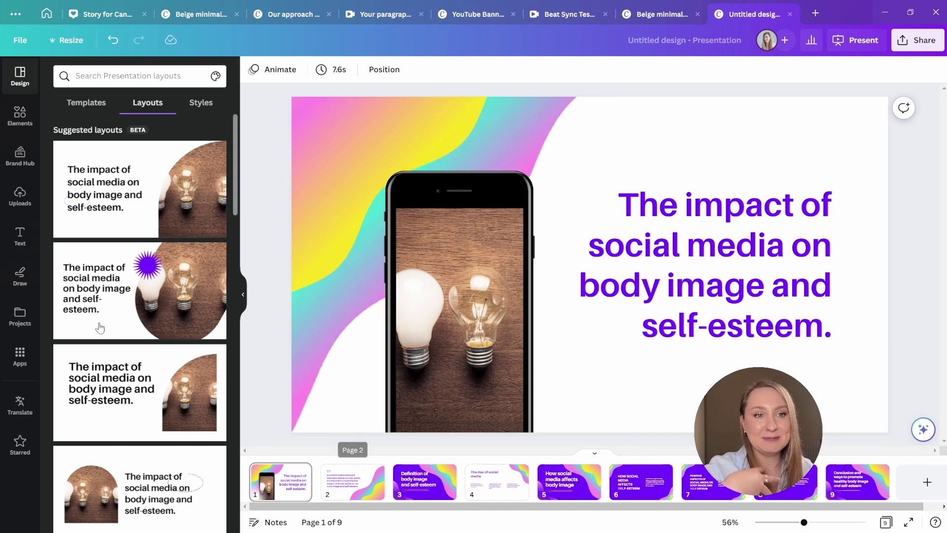
pyautogui.scroll(-2, 97, 316)
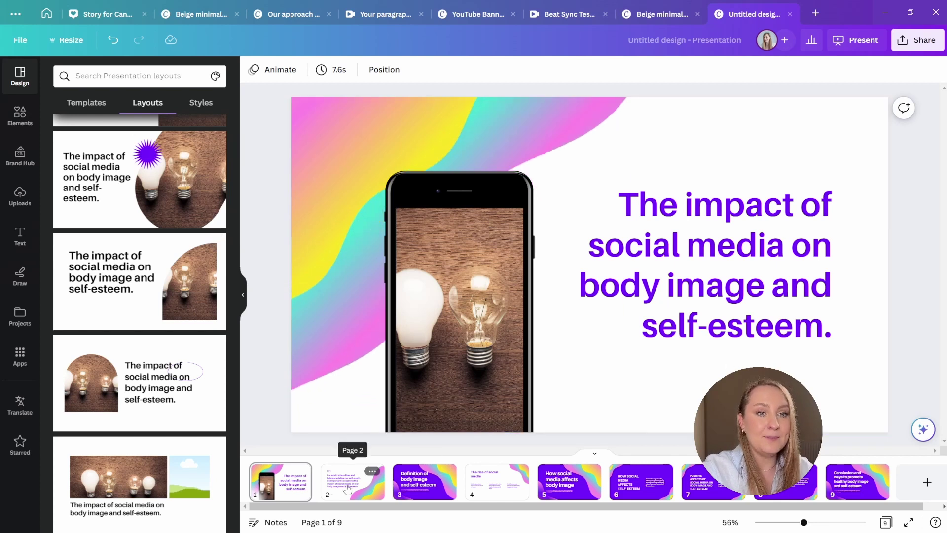
pyautogui.click(641, 482)
pyautogui.click(711, 482)
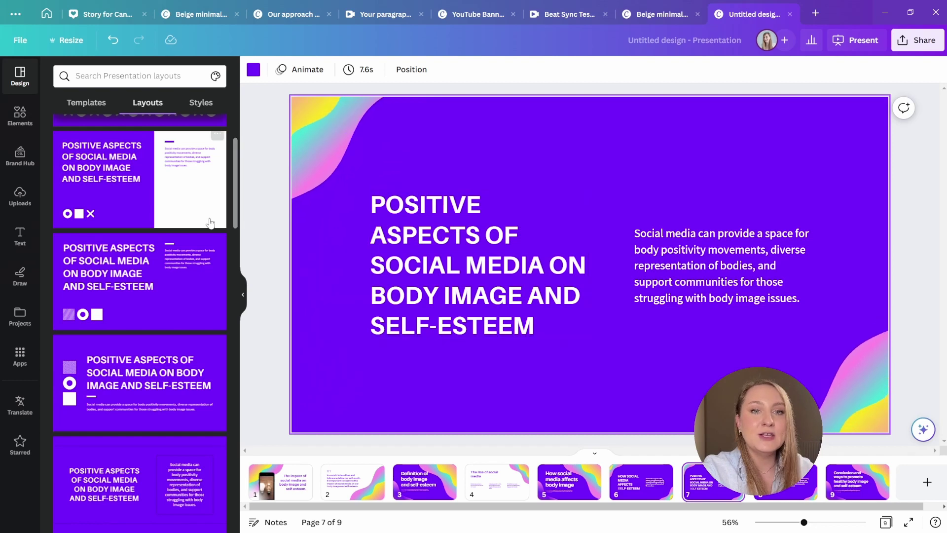
pyautogui.scroll(-5, 163, 303)
pyautogui.scroll(-5, 162, 303)
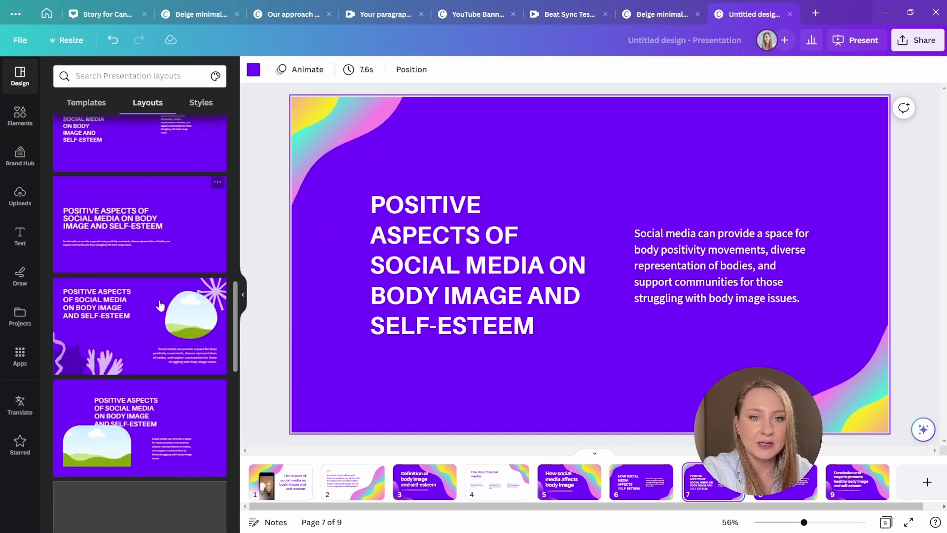
pyautogui.scroll(-3, 170, 348)
pyautogui.scroll(-3, 170, 348)
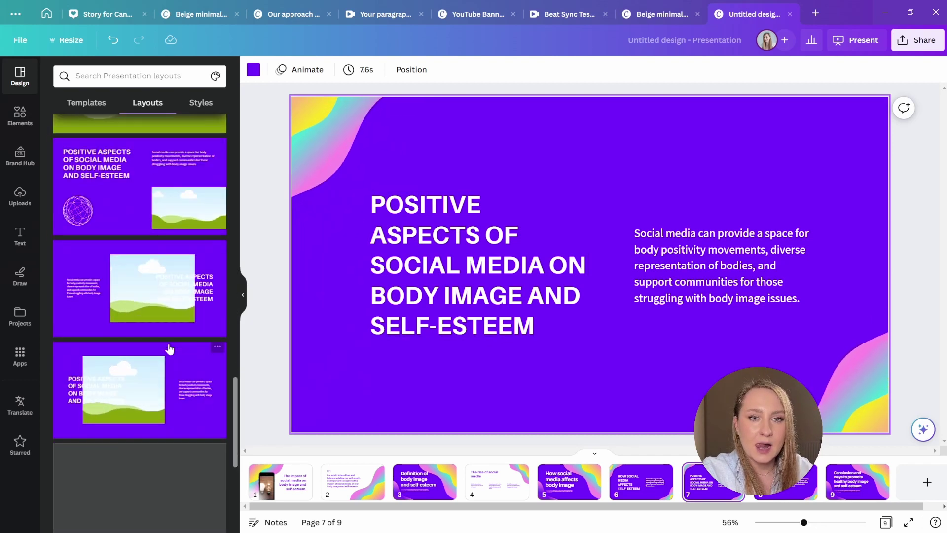
pyautogui.click(162, 392)
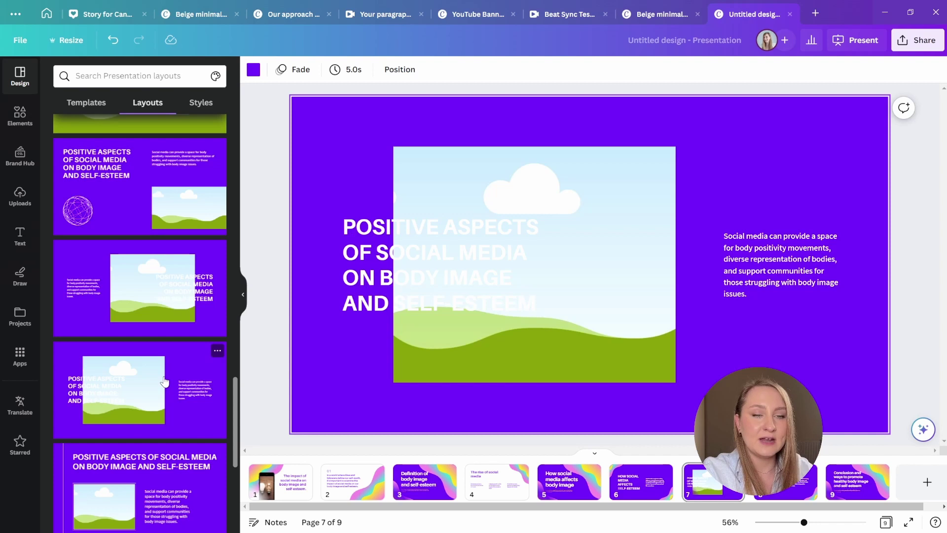
pyautogui.click(205, 109)
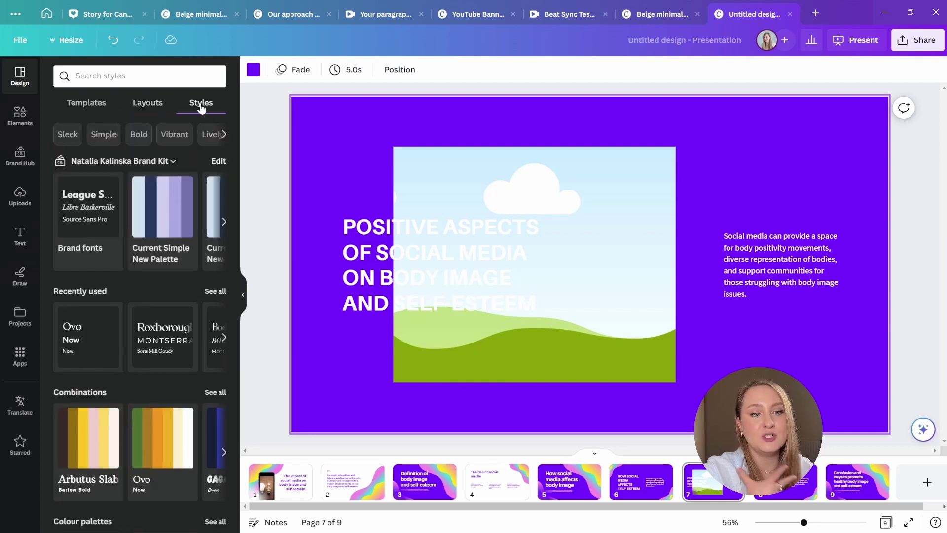
# - Try several shuffled palettes and apply the lighter blue palette to every page
pyautogui.click(167, 216)
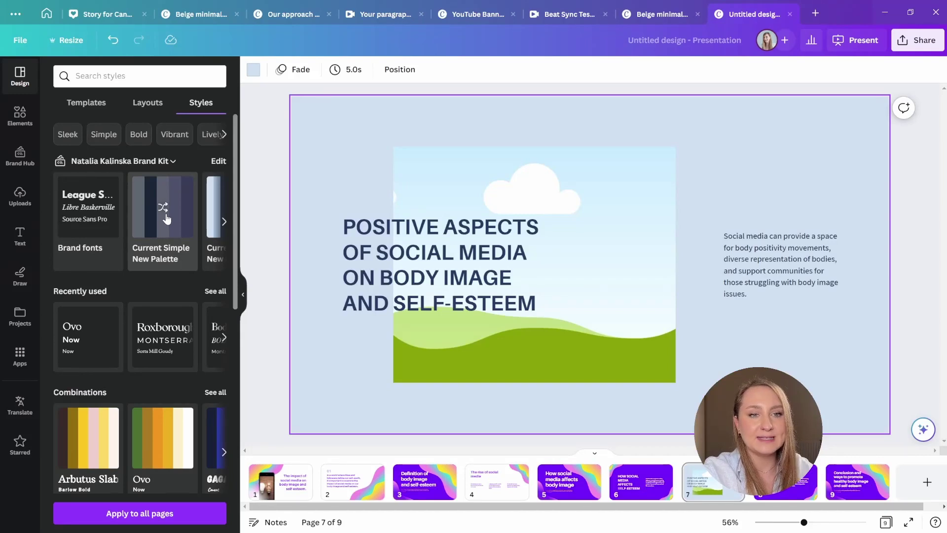
pyautogui.click(167, 218)
pyautogui.click(167, 218)
pyautogui.click(167, 218)
pyautogui.click(167, 218)
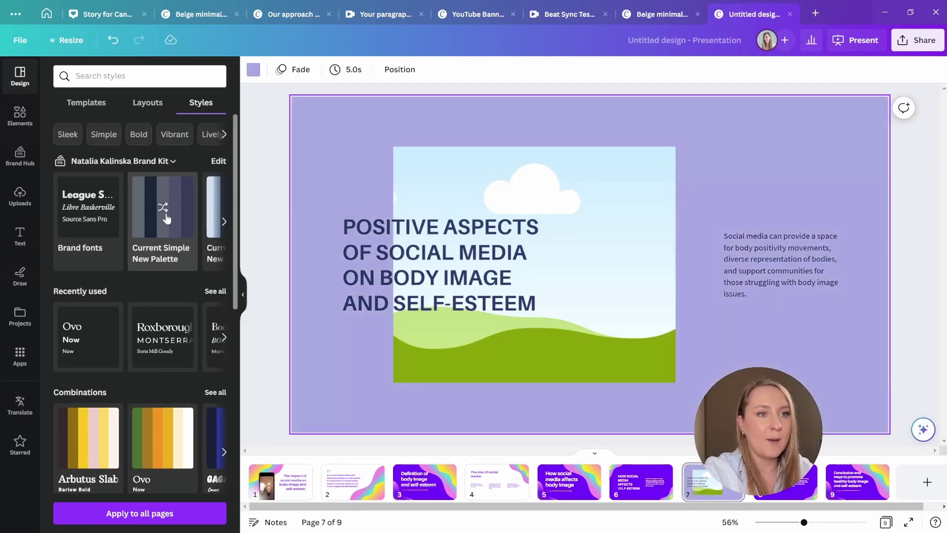
pyautogui.click(166, 217)
pyautogui.click(166, 217)
pyautogui.click(166, 217)
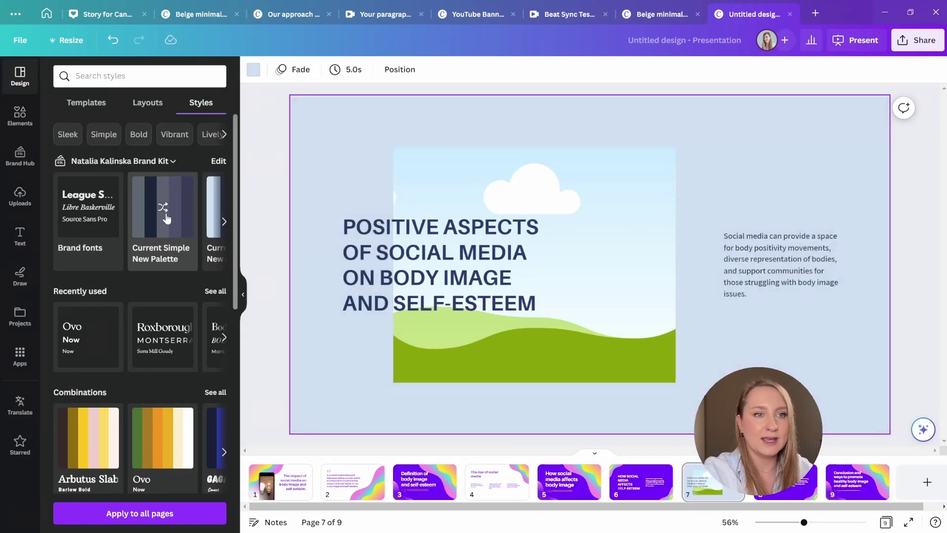
pyautogui.click(212, 226)
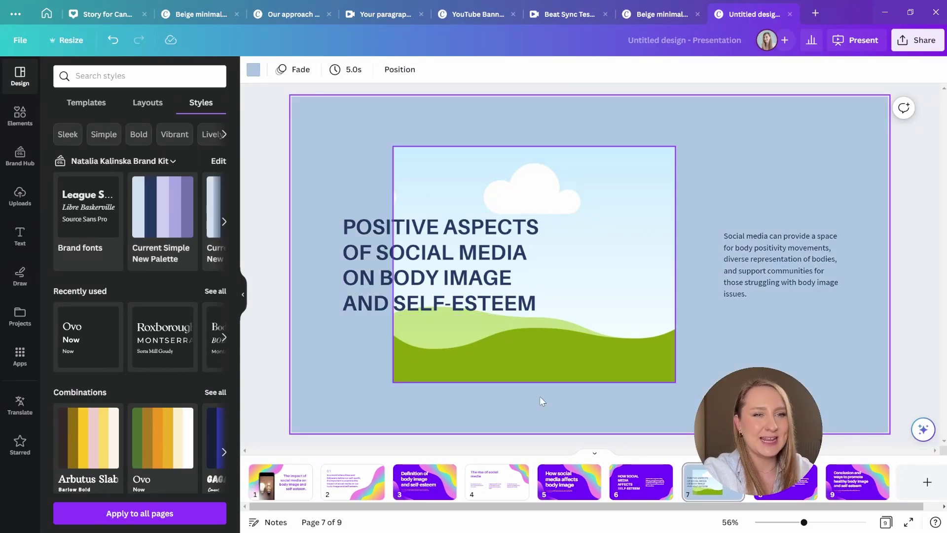
pyautogui.click(172, 218)
pyautogui.click(180, 514)
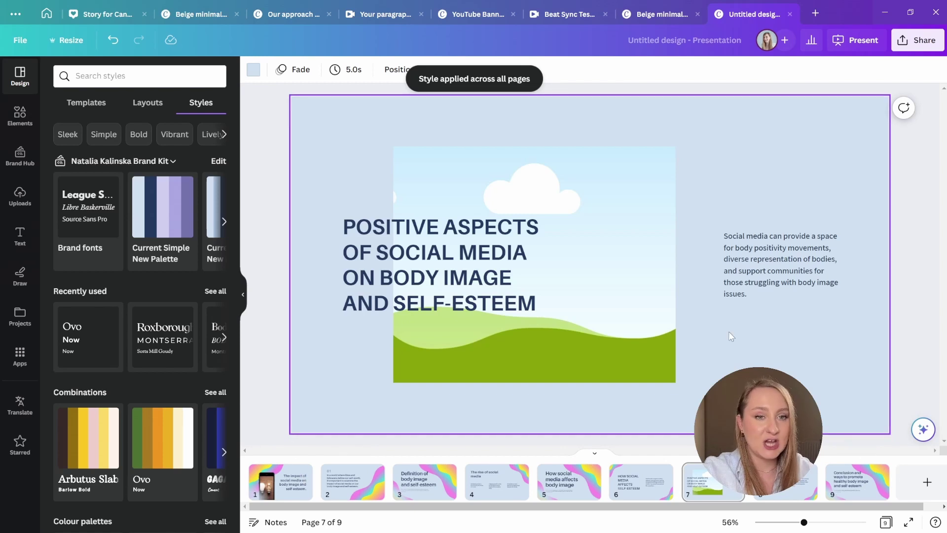
# - Undo the palette changes, then redo back to page 7's stomach-photo layout
pyautogui.hotkey('ctrl', 'z')
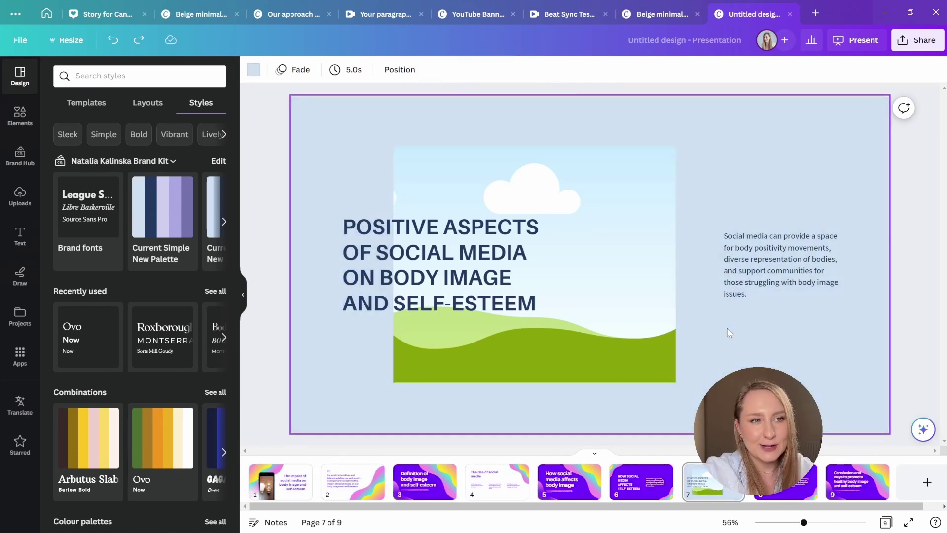
pyautogui.hotkey('ctrl', 'z')
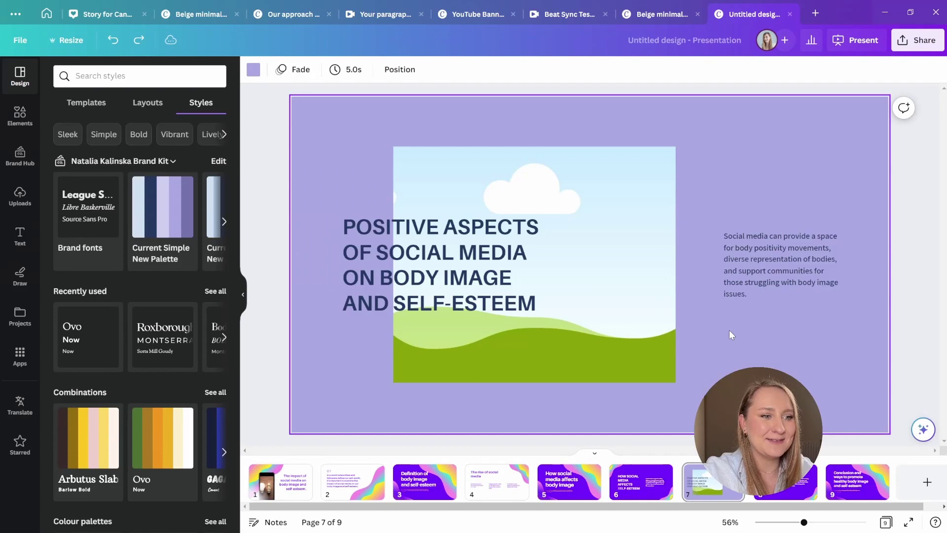
pyautogui.hotkey('ctrl', 'z')
pyautogui.hotkey('ctrl', 'z')
pyautogui.hotkey('ctrl', 'z')
pyautogui.hotkey('ctrl', 'z')
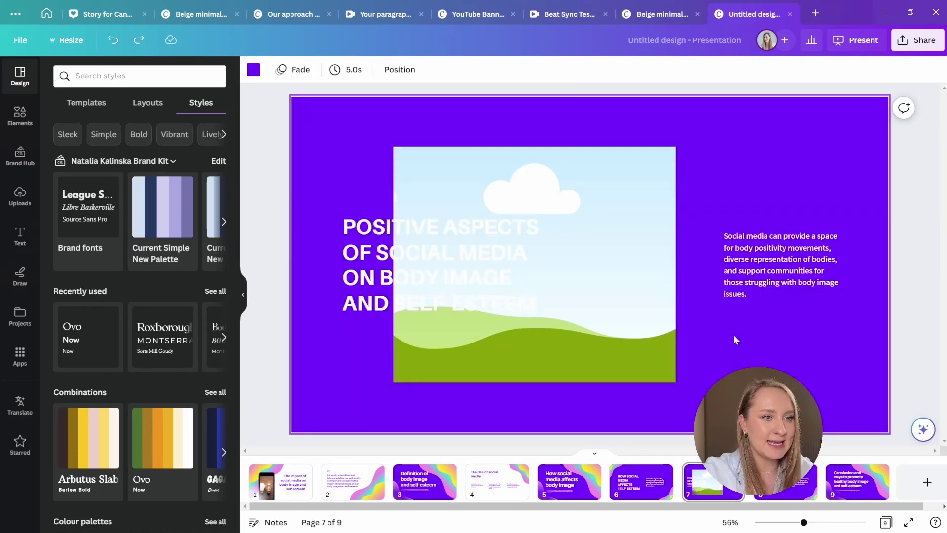
pyautogui.hotkey('ctrl', 'z')
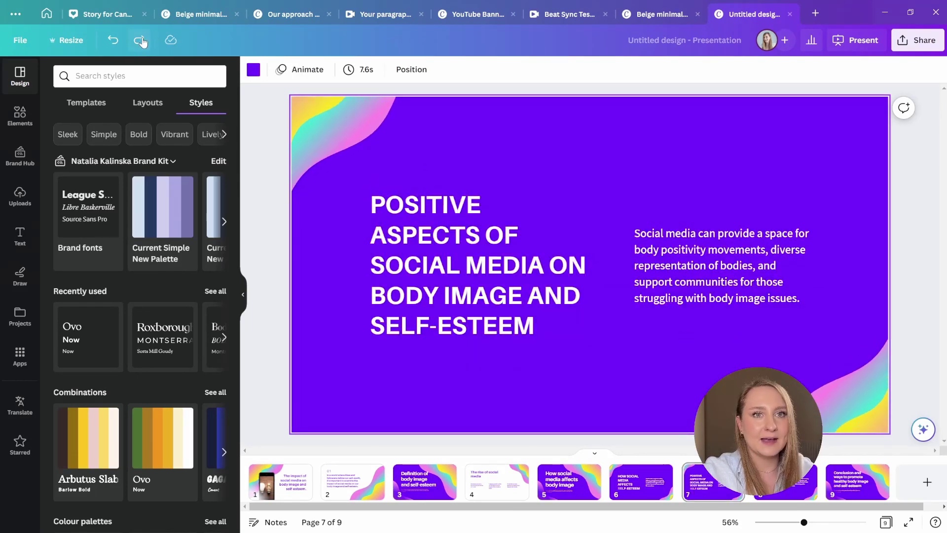
pyautogui.click(140, 41)
pyautogui.click(140, 40)
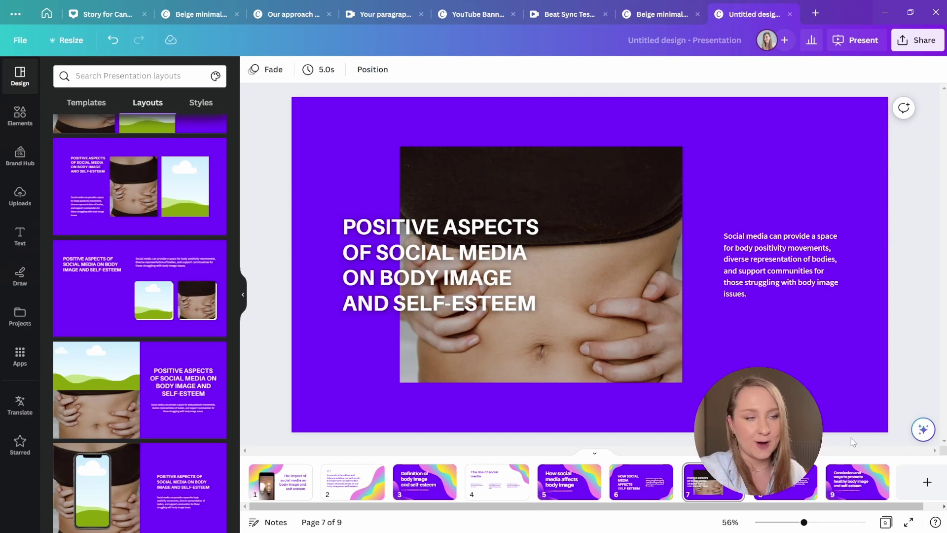
# - Bring up Canva Assistant's quick actions over page 7
pyautogui.click(921, 429)
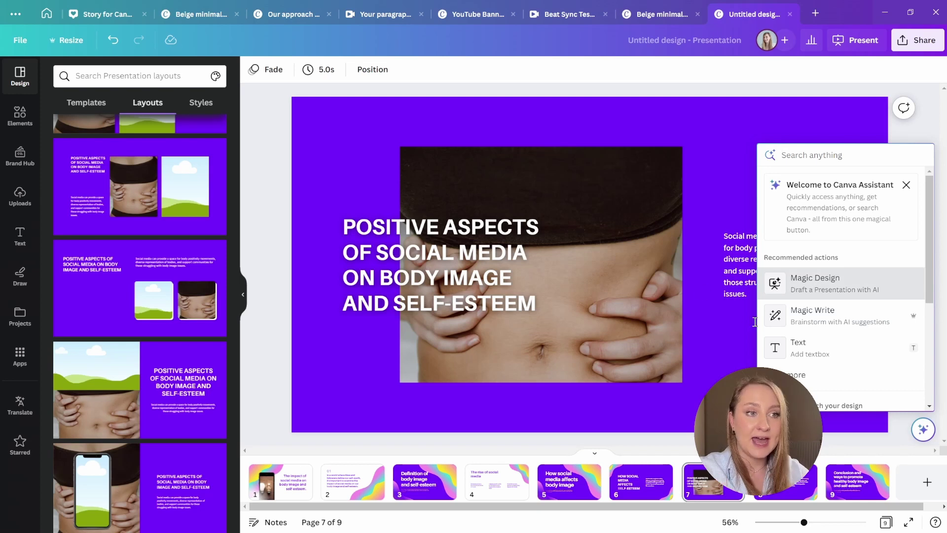
pyautogui.click(852, 316)
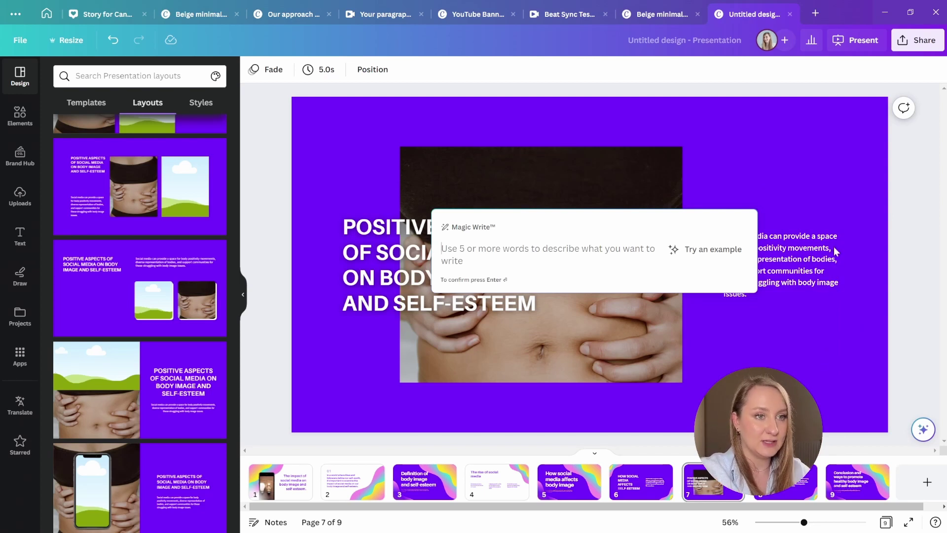
pyautogui.press('Escape')
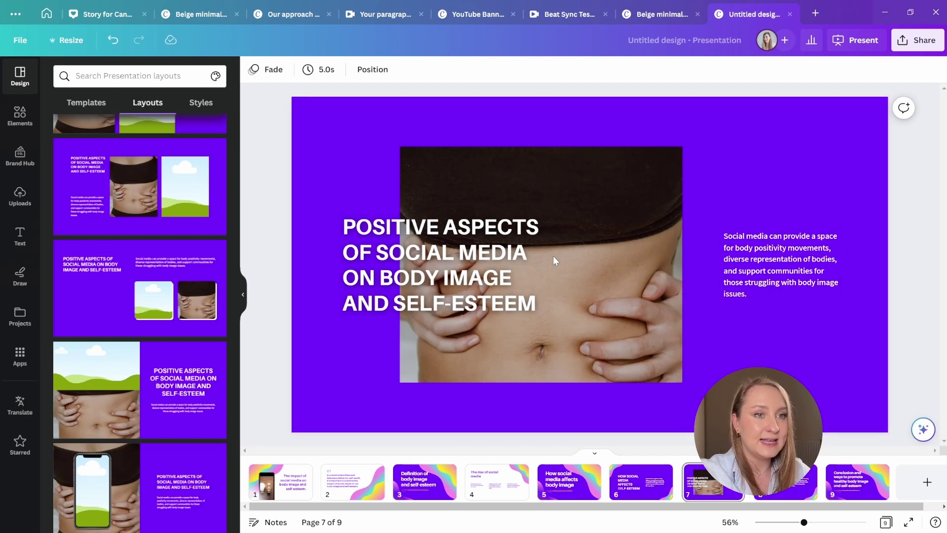
pyautogui.click(808, 269)
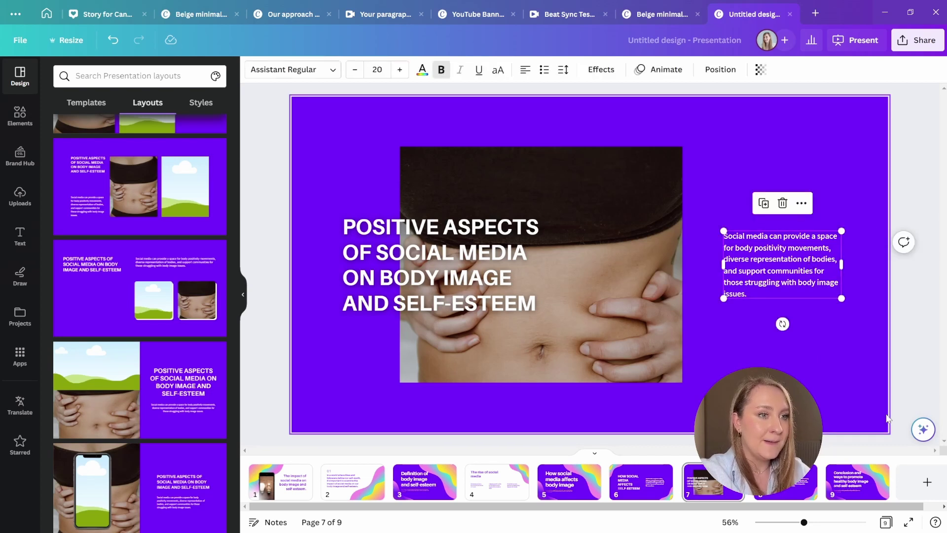
pyautogui.click(923, 429)
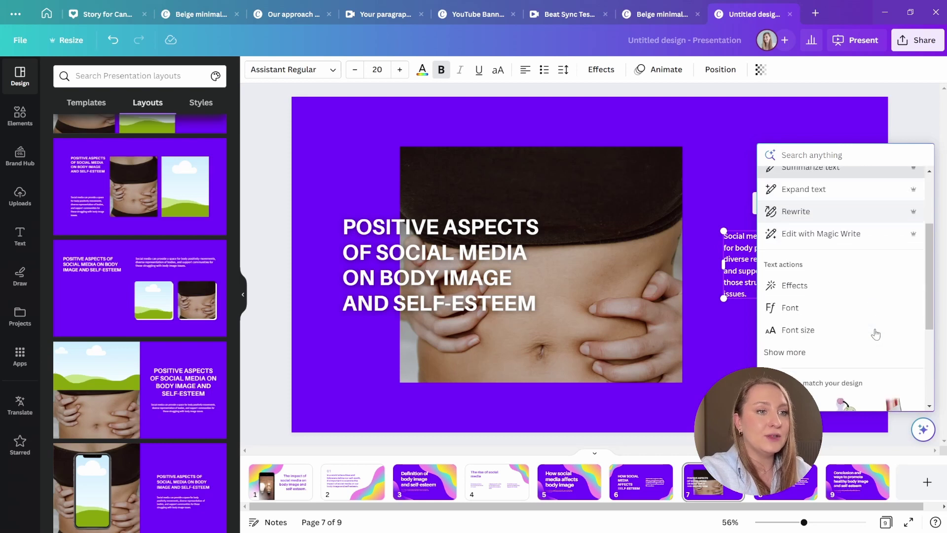
pyautogui.scroll(-3, 874, 331)
pyautogui.scroll(-3, 875, 286)
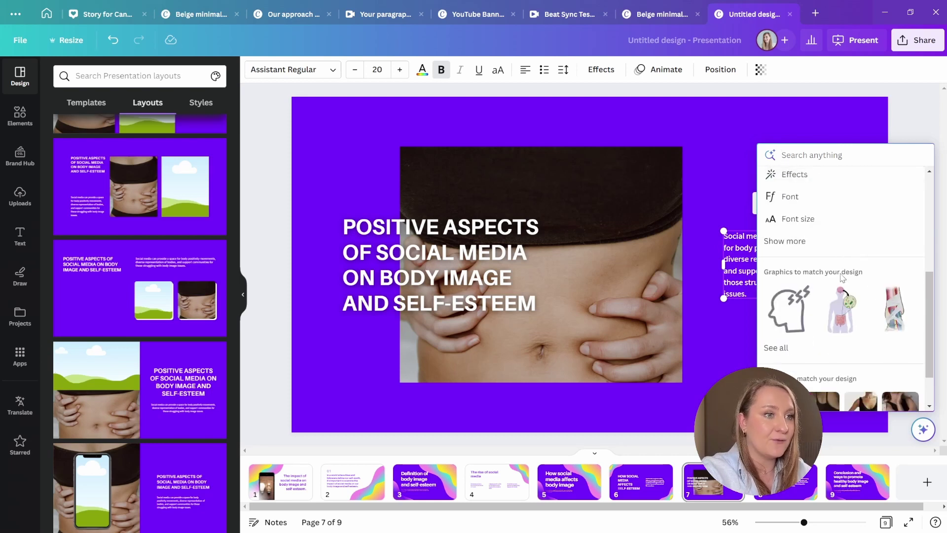
pyautogui.click(876, 242)
pyautogui.scroll(-2, 873, 242)
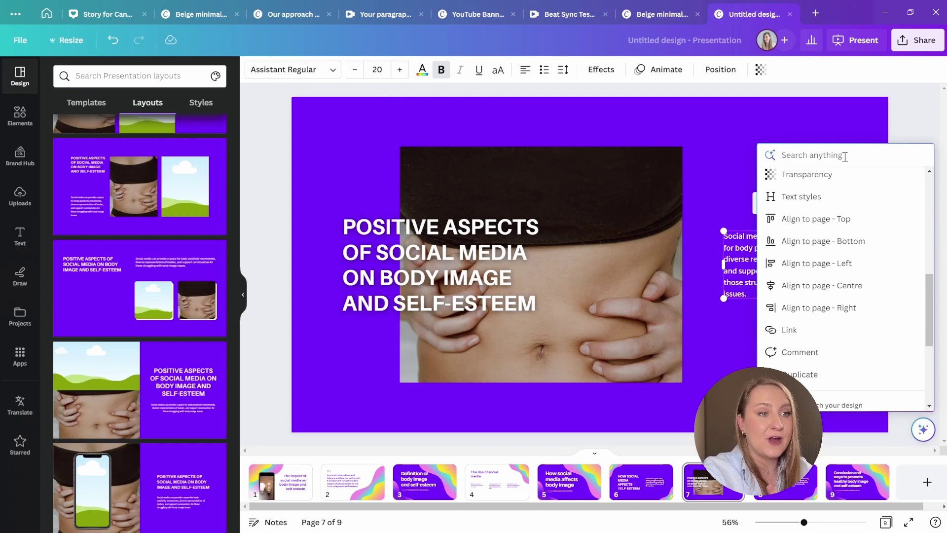
pyautogui.press('Escape')
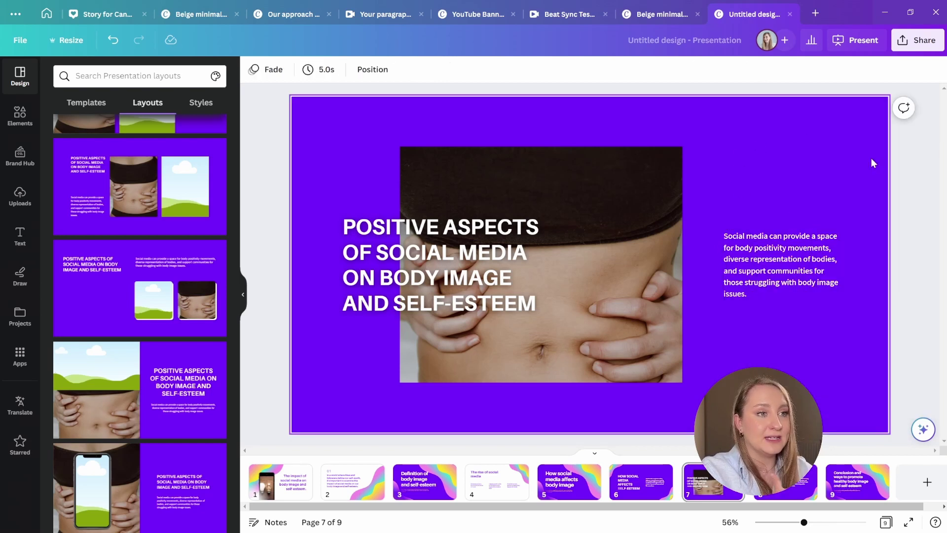
# - Browse the Assistant's suggested graphics, viewing all graphics matching the design
pyautogui.click(920, 436)
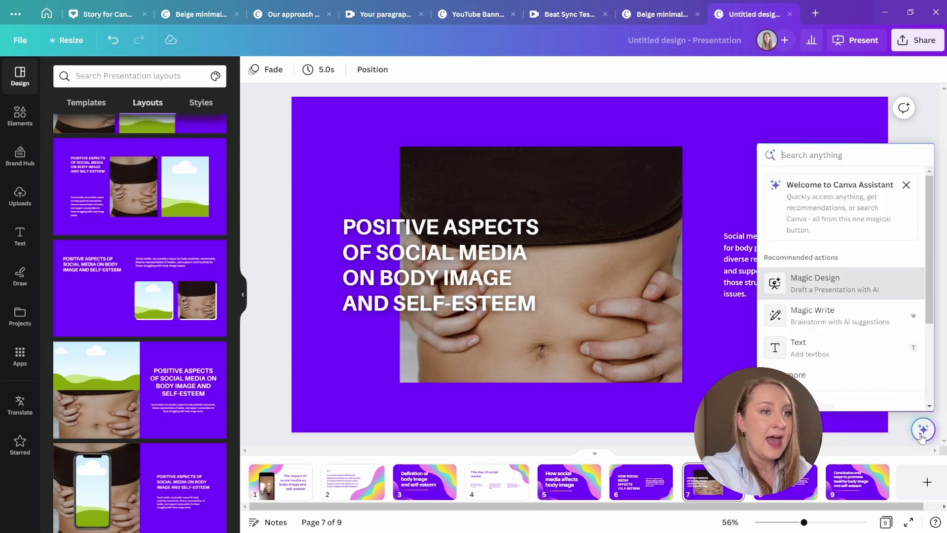
pyautogui.scroll(-3, 851, 289)
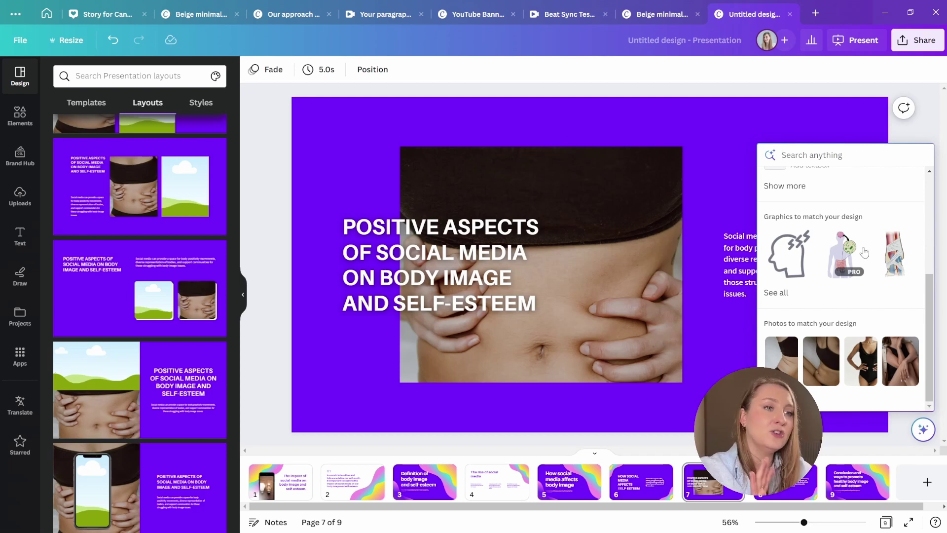
pyautogui.click(19, 118)
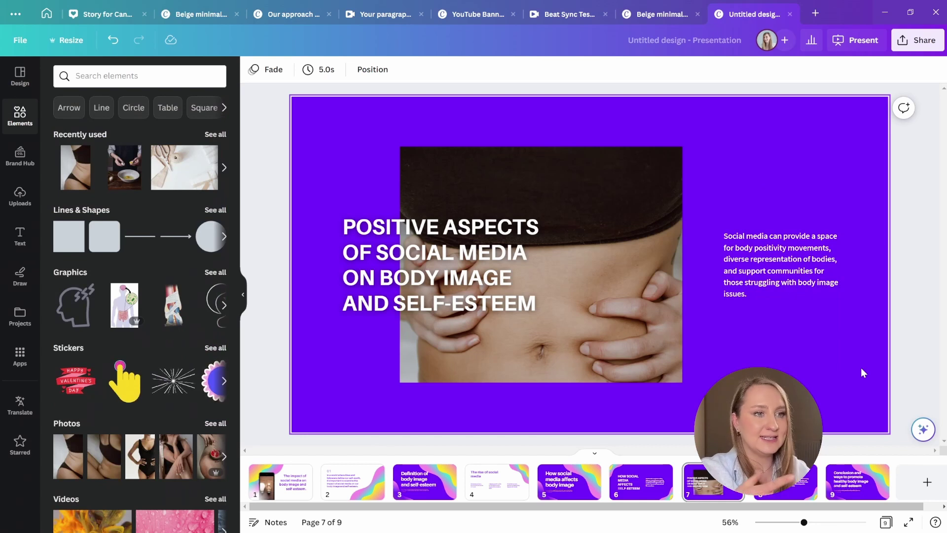
pyautogui.click(923, 428)
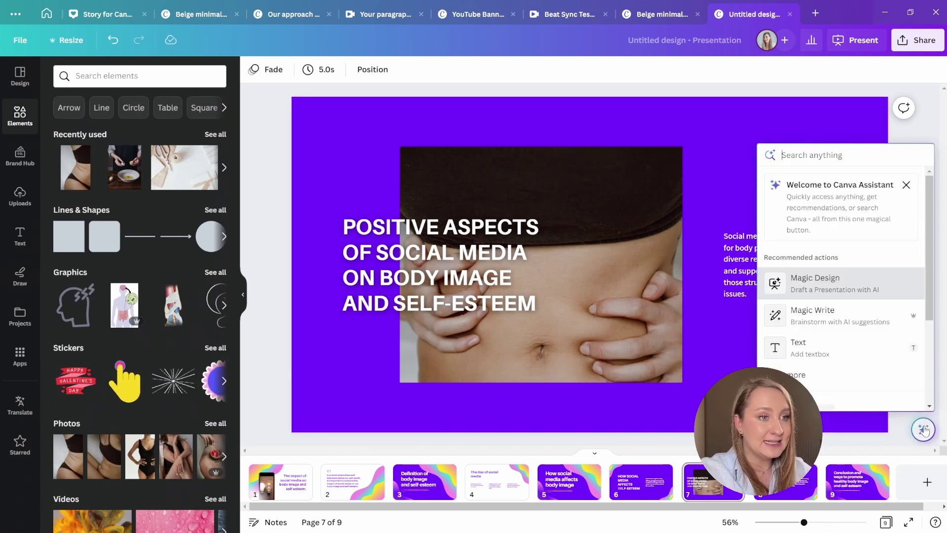
pyautogui.scroll(-5, 848, 321)
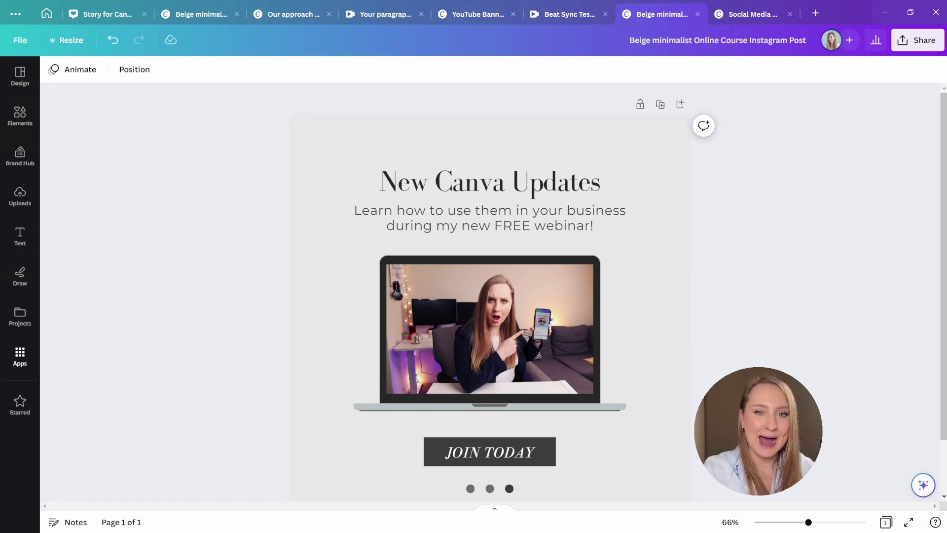
# - Find and start the Translate feature by searching 'tran' in the Assistant
pyautogui.click(21, 364)
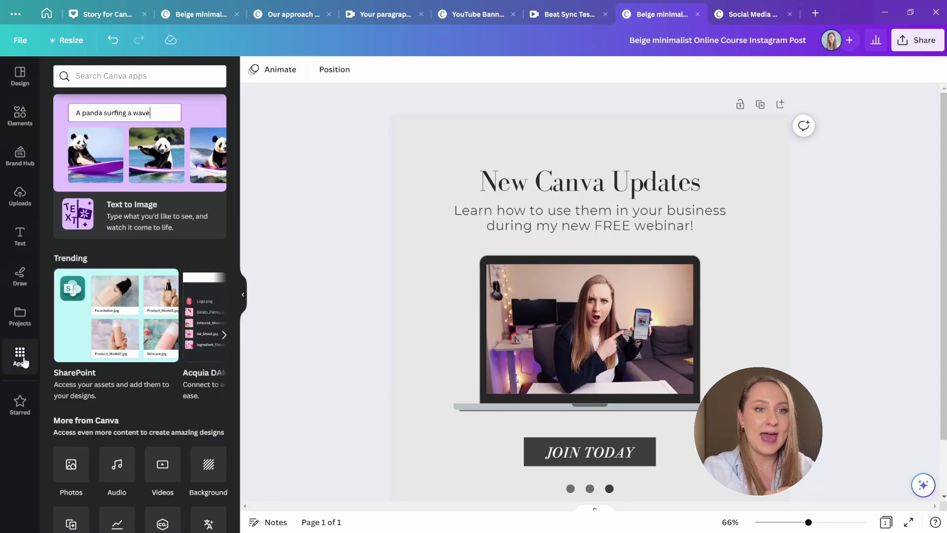
pyautogui.scroll(-5, 94, 296)
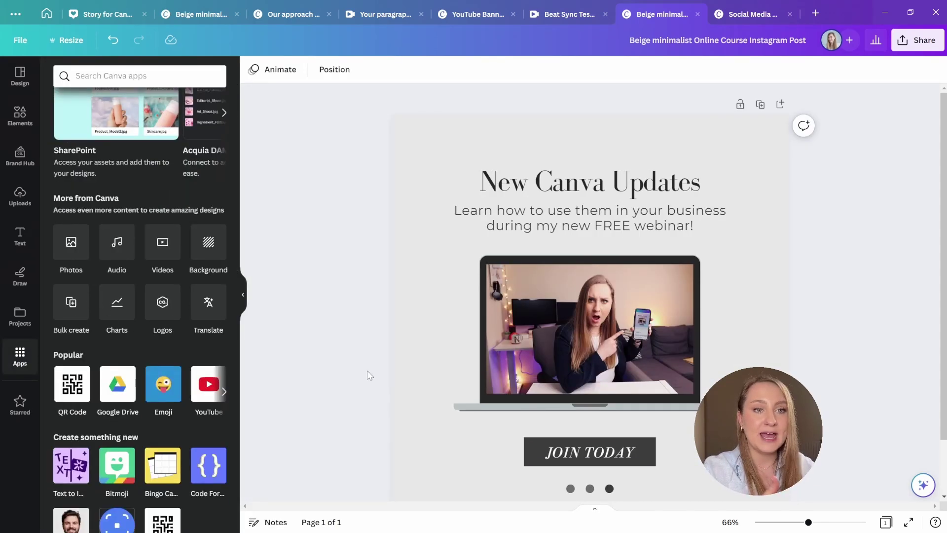
pyautogui.click(925, 489)
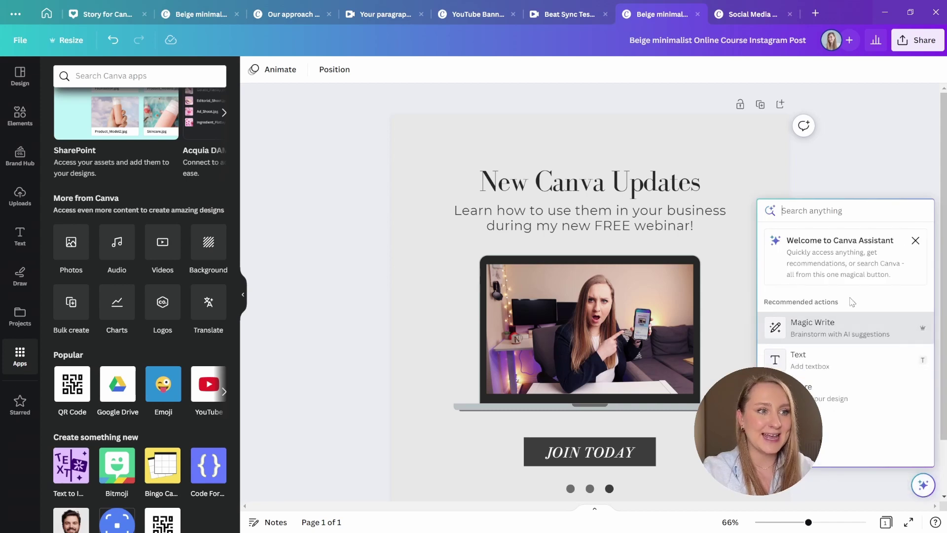
pyautogui.write('tran')
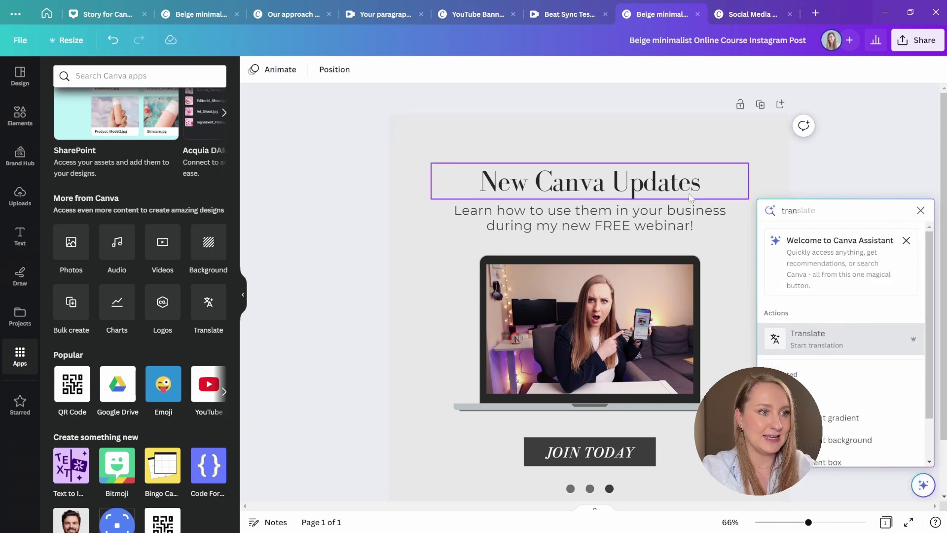
pyautogui.click(824, 350)
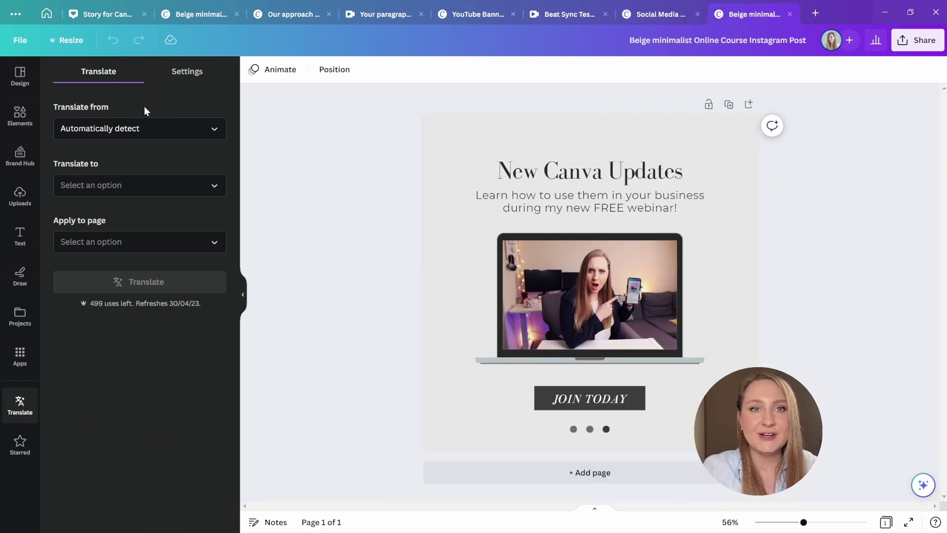
# - Set the translation from English to Polish, applied to Page 1
pyautogui.click(98, 130)
pyautogui.write('eng')
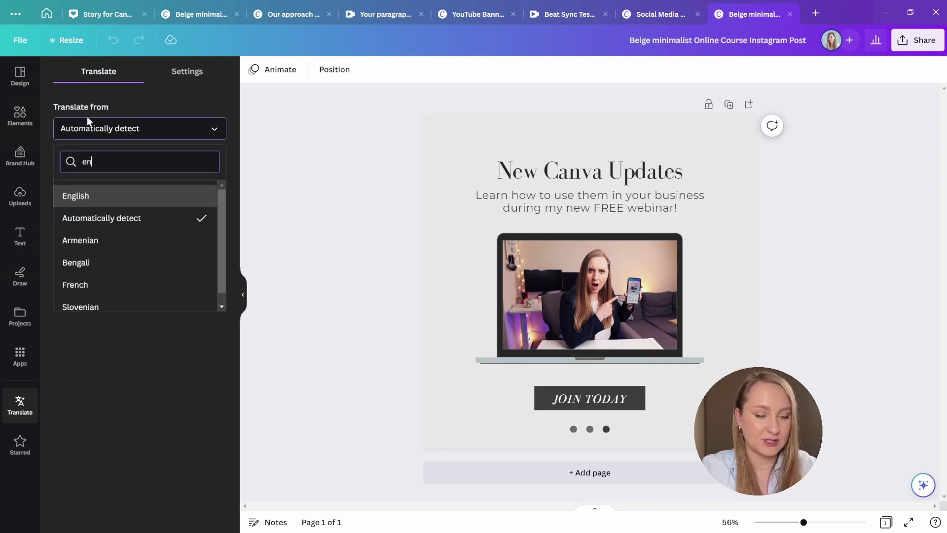
pyautogui.click(78, 195)
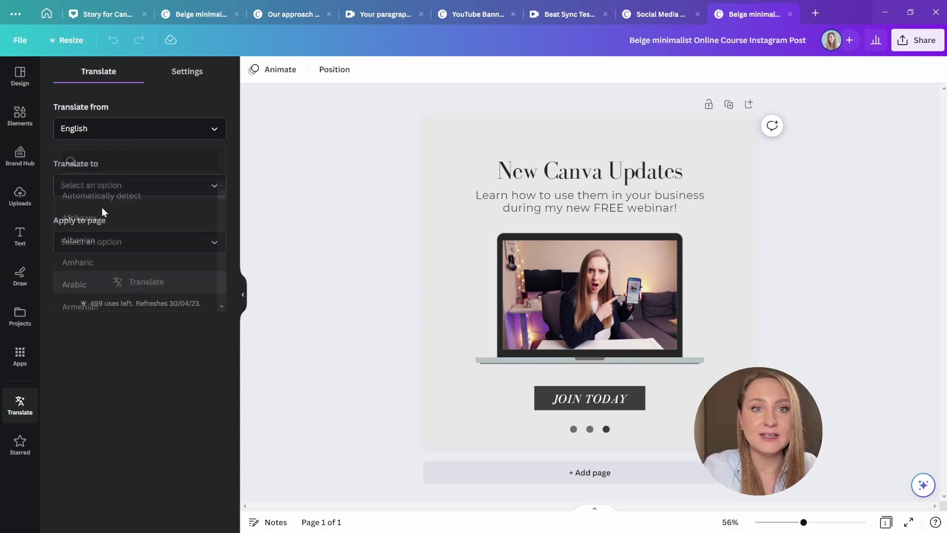
pyautogui.click(114, 185)
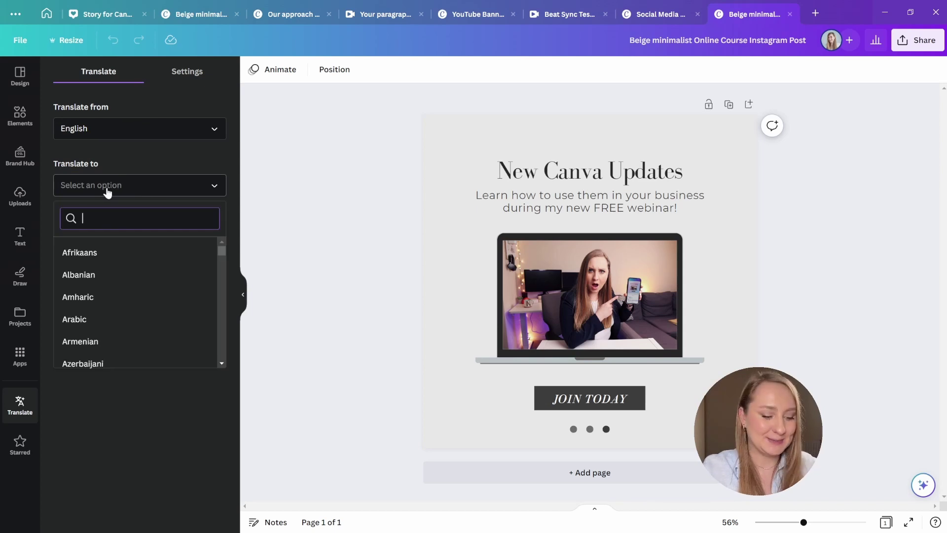
pyautogui.write('poli')
pyautogui.click(79, 257)
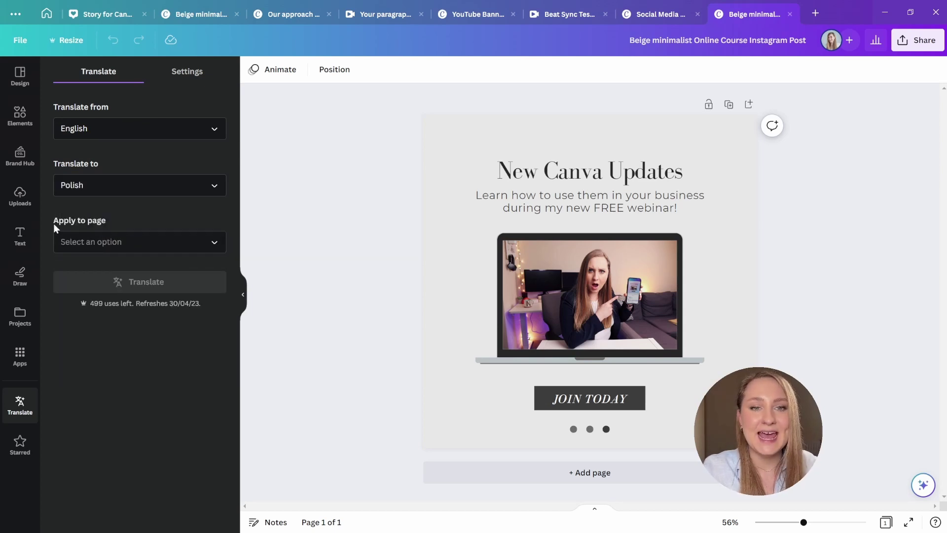
pyautogui.click(100, 243)
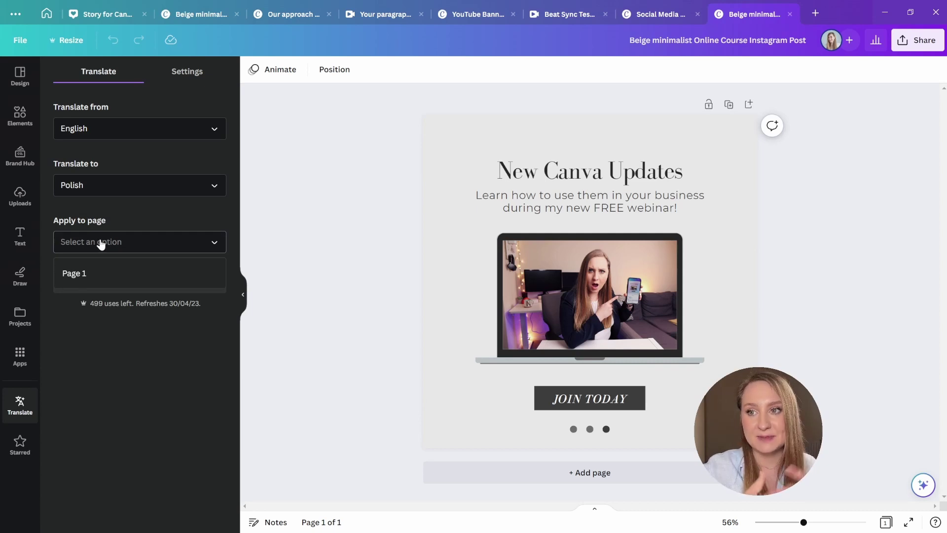
pyautogui.click(93, 275)
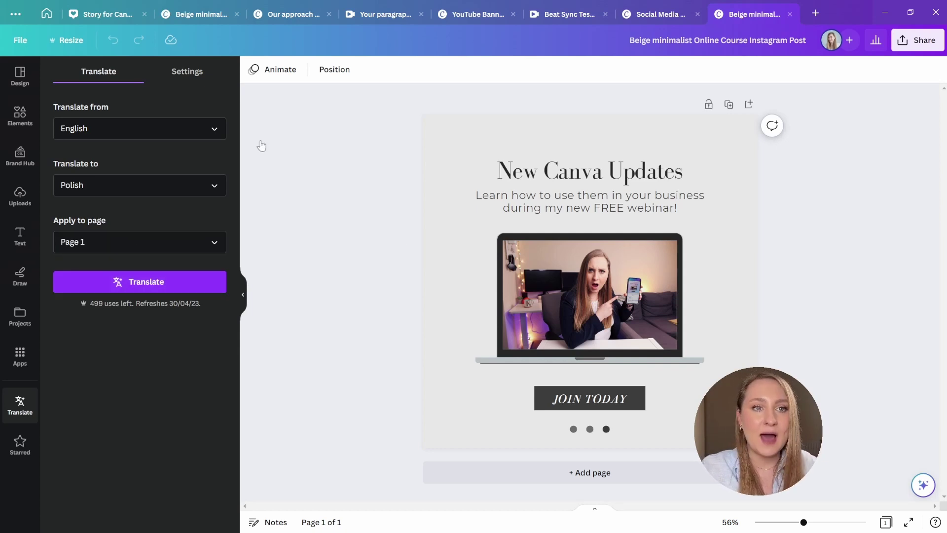
# - Check the translation settings, then translate Page 1 into a new Polish page
pyautogui.click(181, 77)
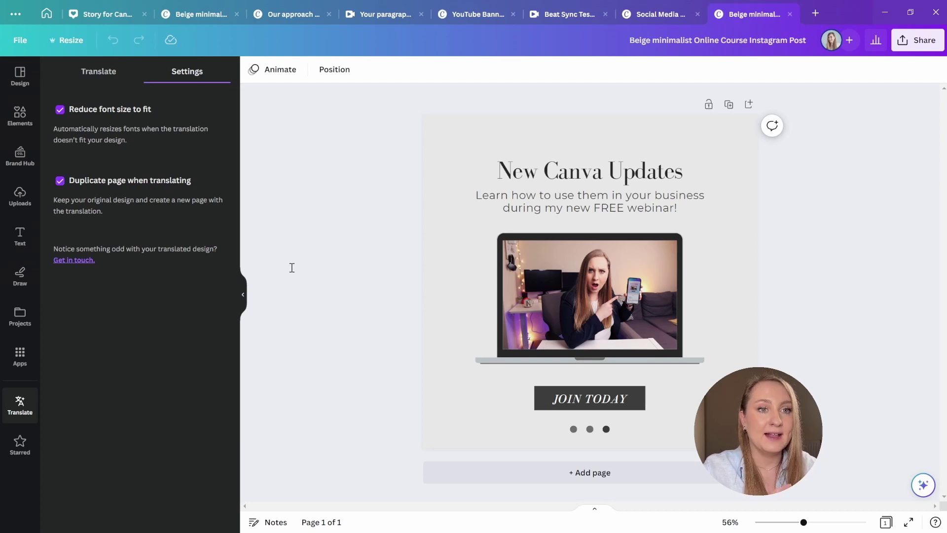
pyautogui.click(95, 82)
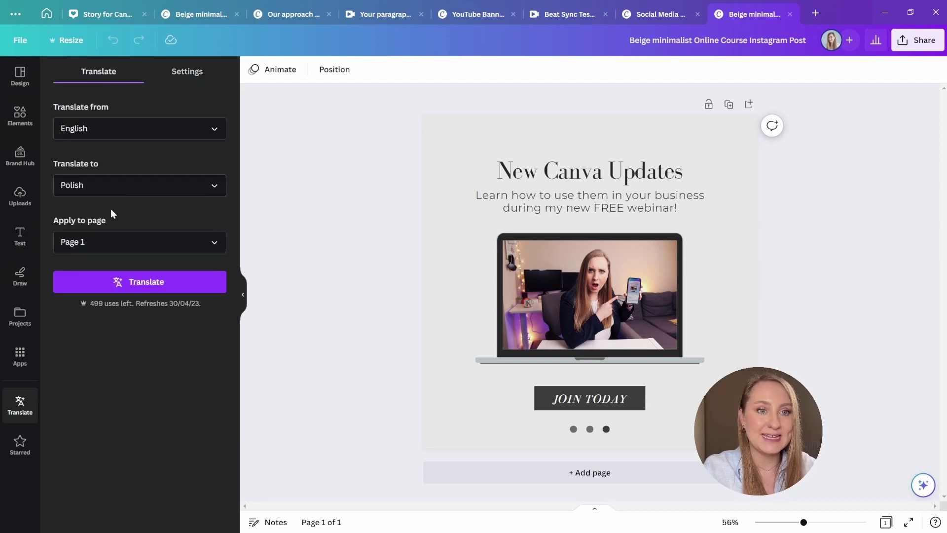
pyautogui.click(127, 282)
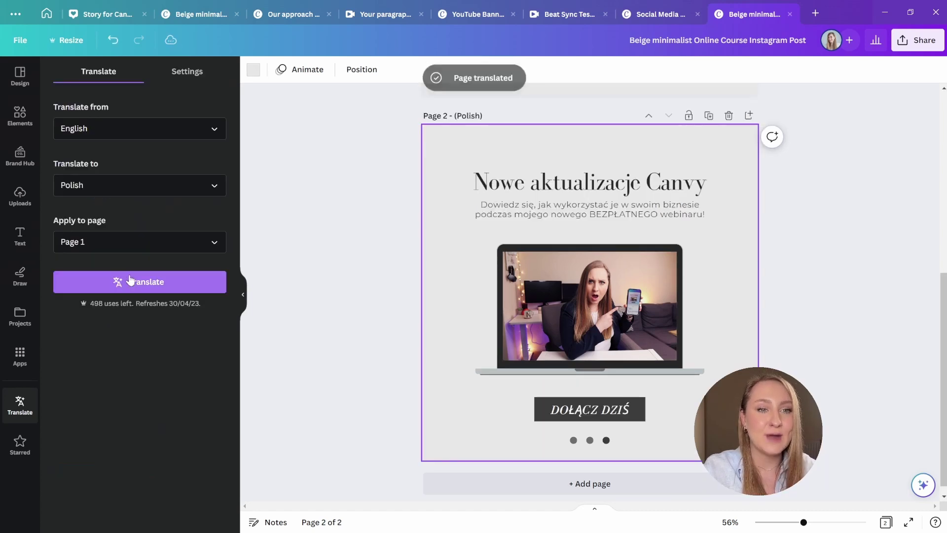
# - Scroll to the end of the design and bring up the Apps list
pyautogui.scroll(-1, 809, 285)
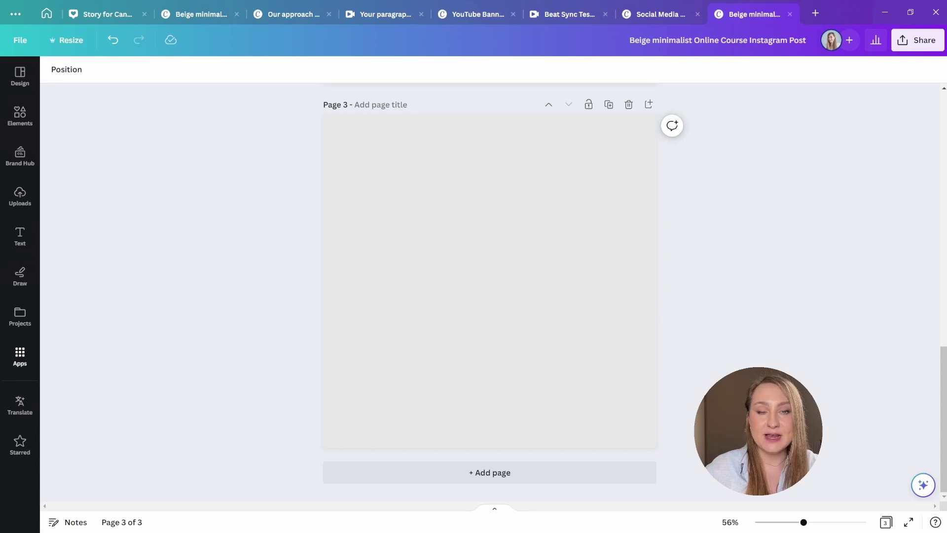
pyautogui.click(20, 362)
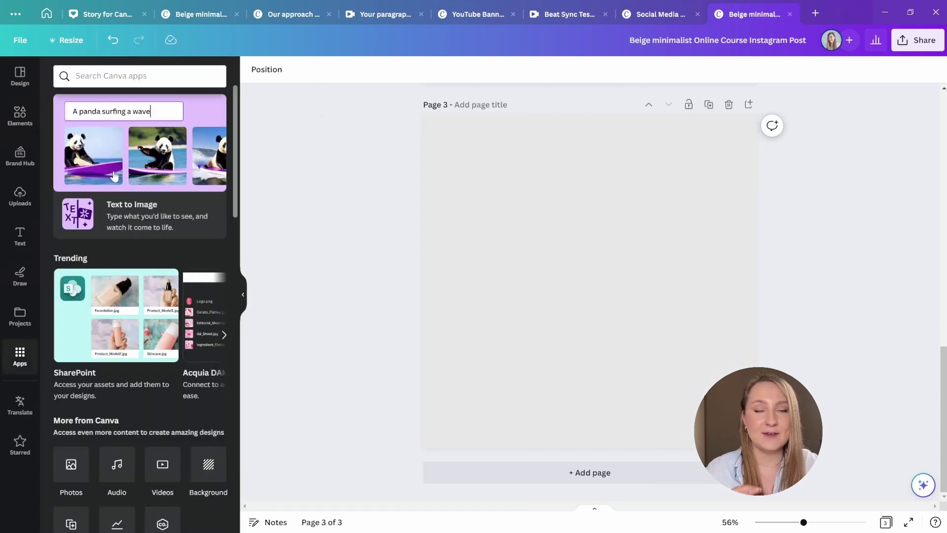
# - Launch Text to Image, browse all its image styles, and return to the prompt
pyautogui.click(142, 214)
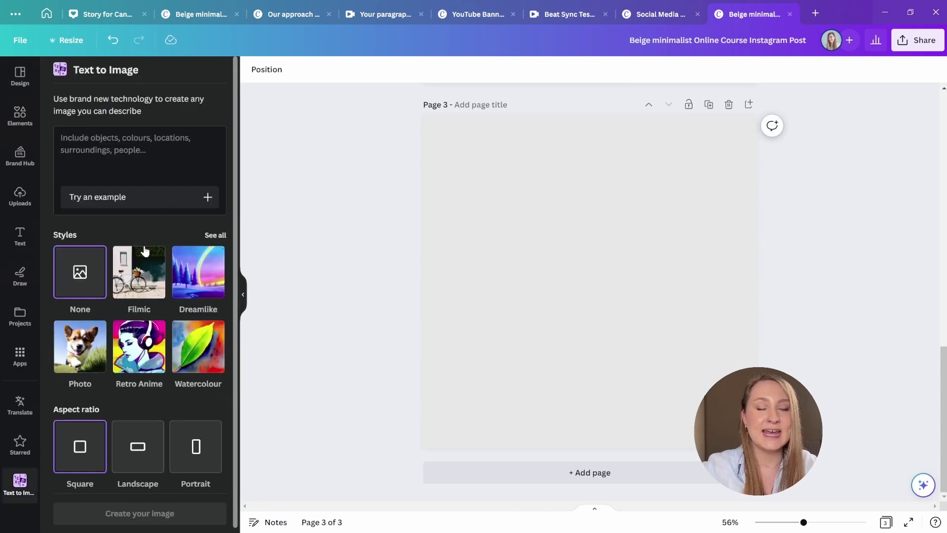
pyautogui.click(207, 237)
pyautogui.scroll(-5, 130, 229)
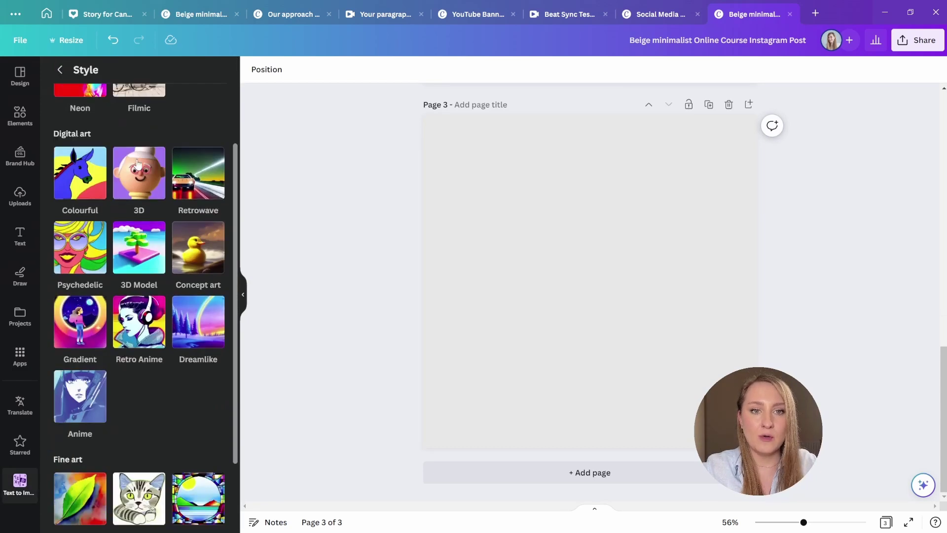
pyautogui.scroll(5, 130, 229)
pyautogui.click(60, 70)
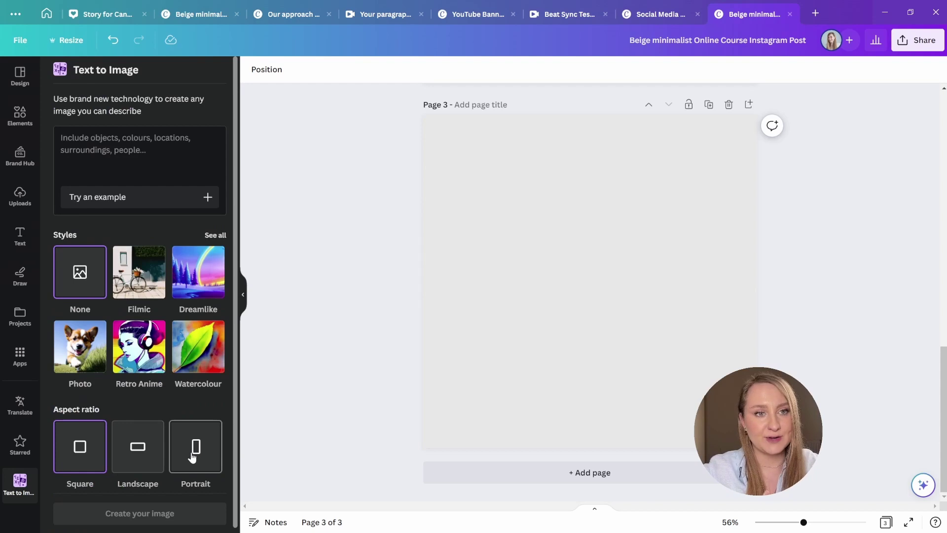
# - Generate Watercolour images from 'a minimalistic pattern with small blue outline leaves'
pyautogui.click(152, 128)
pyautogui.write('a minimalistic pattern with small blue outline leaves')
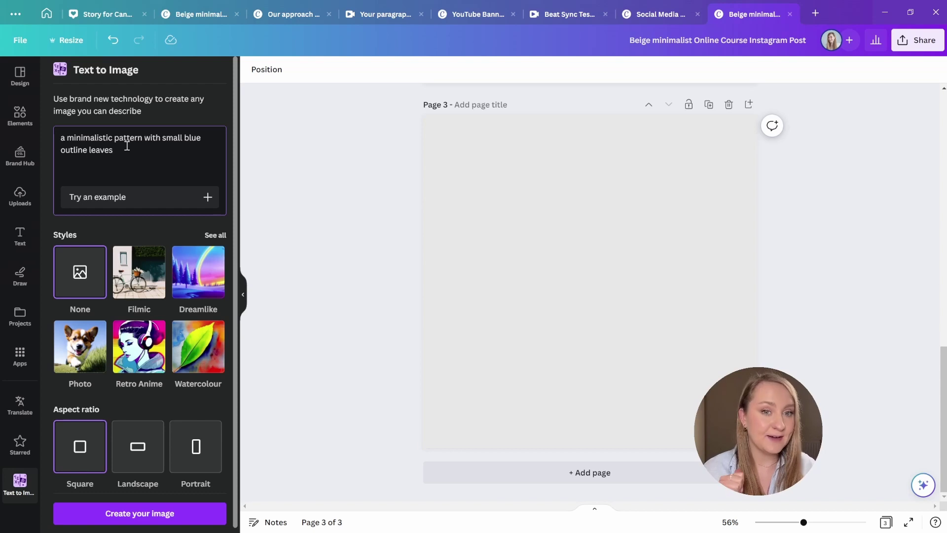
pyautogui.click(212, 236)
pyautogui.scroll(-5, 208, 237)
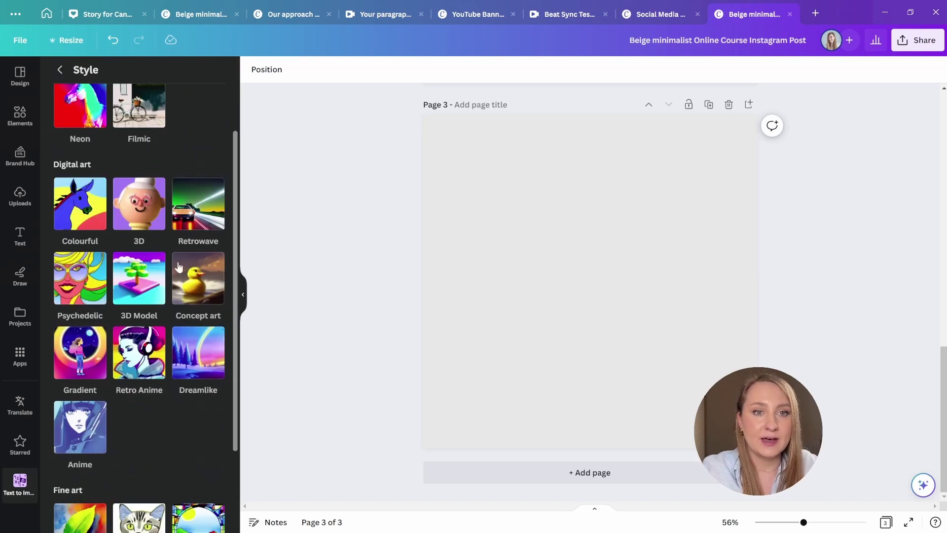
pyautogui.click(89, 415)
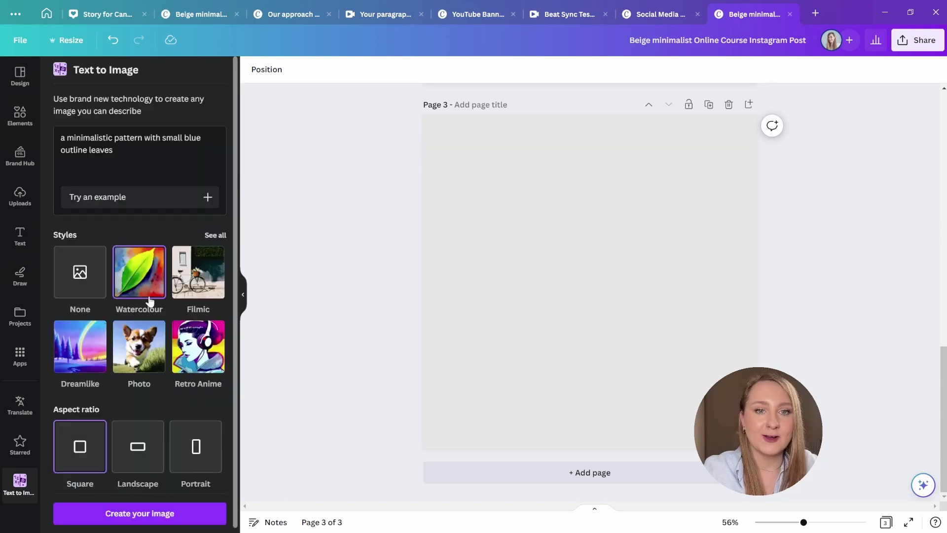
pyautogui.click(177, 516)
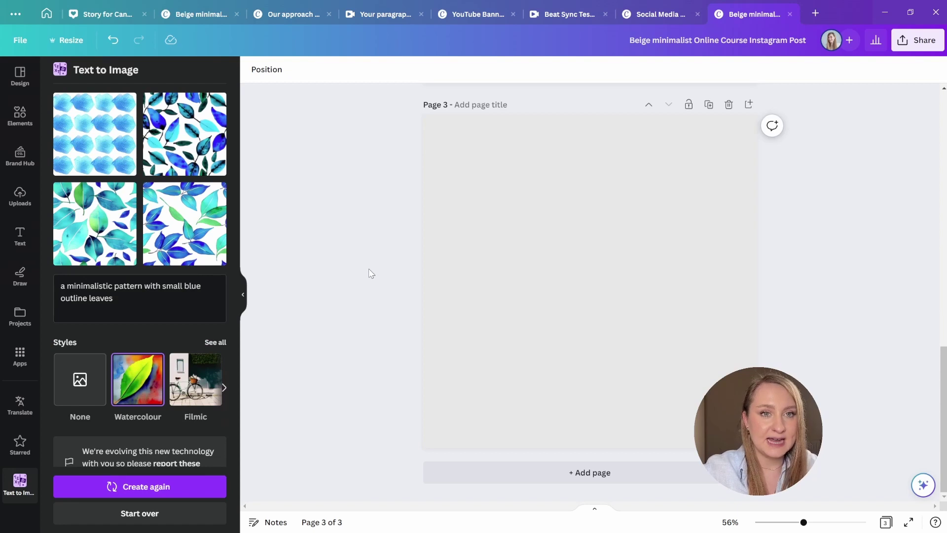
pyautogui.moveTo(103, 240); pyautogui.dragTo(591, 276)
pyautogui.moveTo(490, 185); pyautogui.dragTo(404, 134)
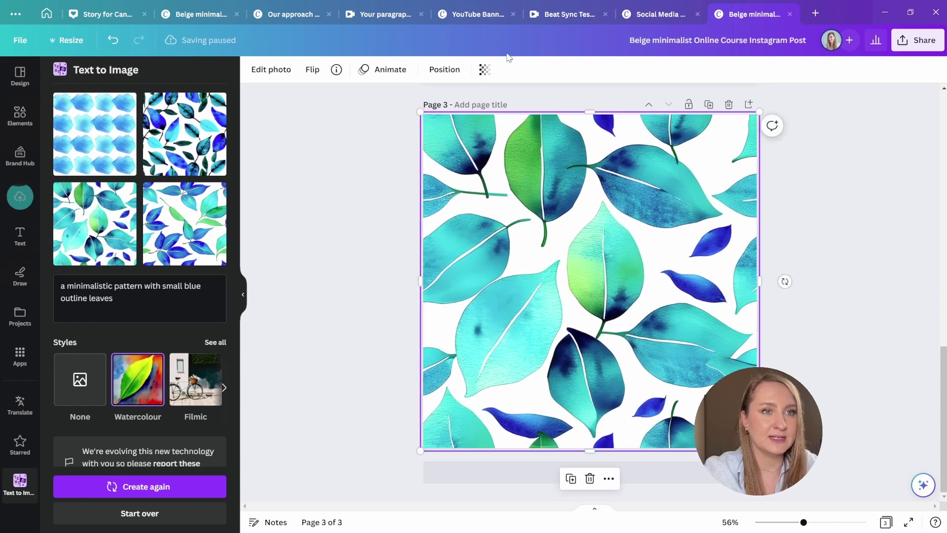
pyautogui.click(484, 69)
pyautogui.moveTo(483, 114); pyautogui.dragTo(405, 114)
pyautogui.click(839, 244)
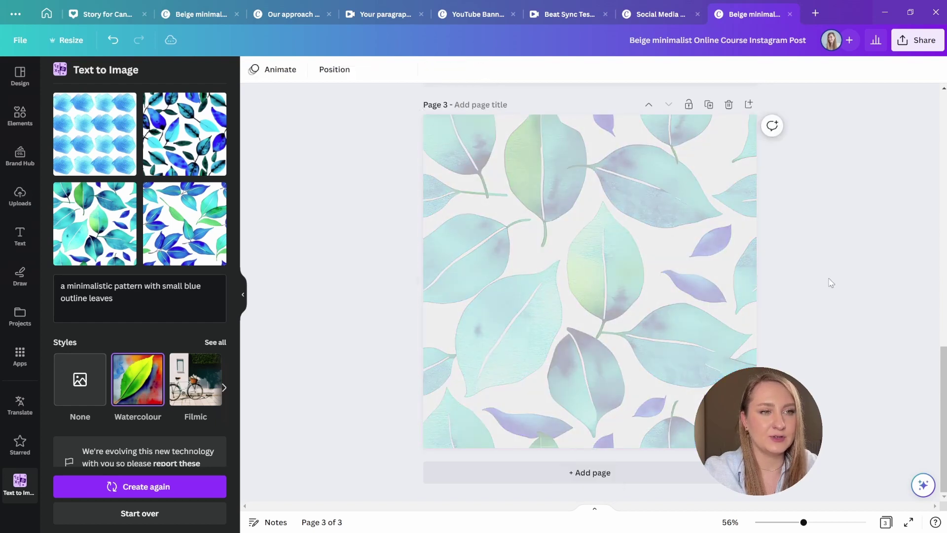
pyautogui.click(547, 183)
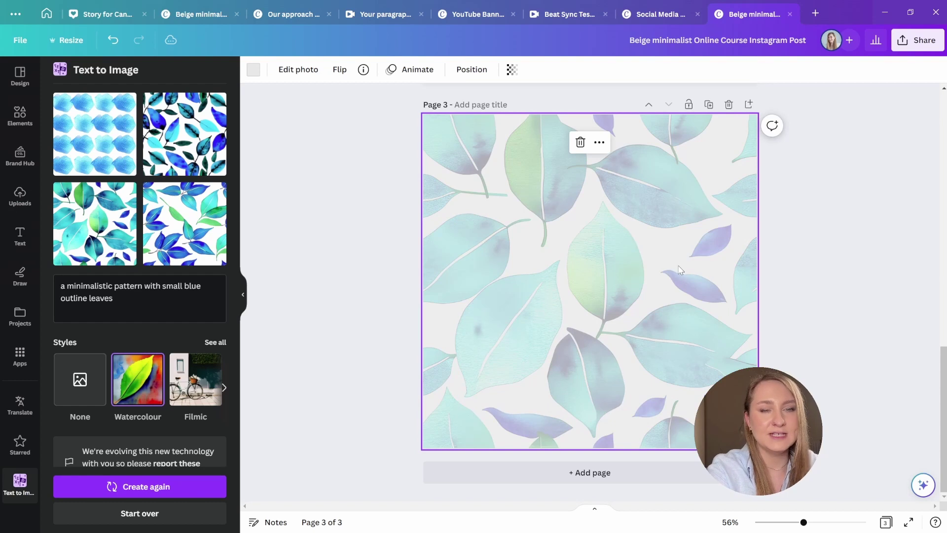
pyautogui.press('Delete')
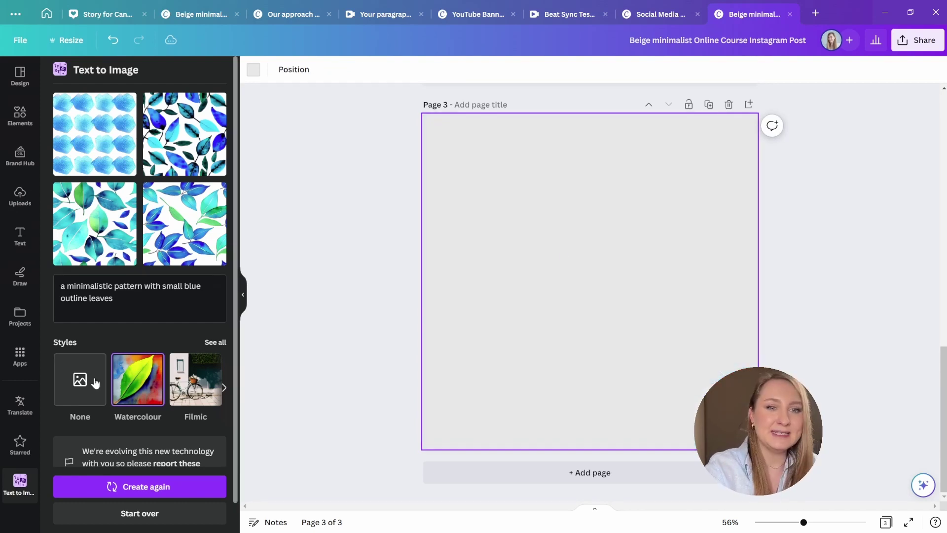
pyautogui.scroll(-1, 155, 465)
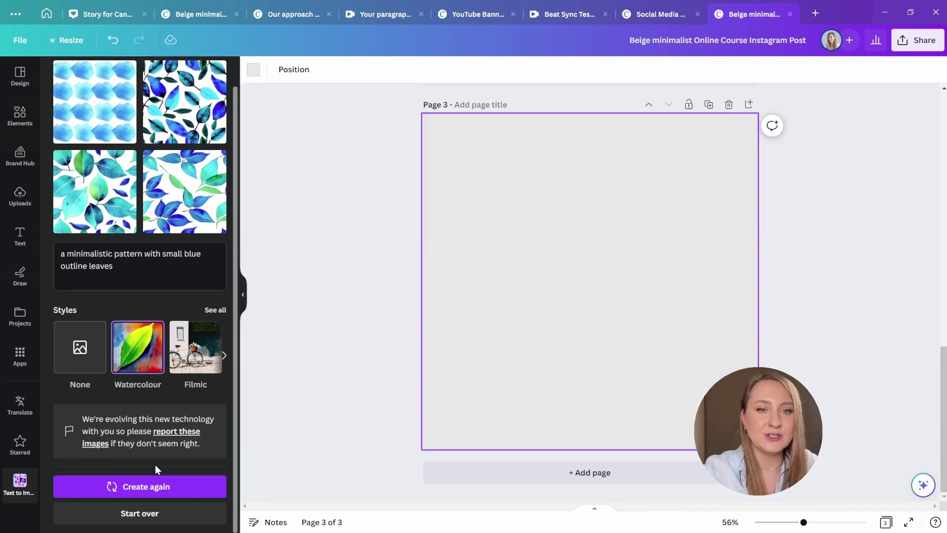
pyautogui.click(215, 309)
# - Switch the Text to Image style to 3D and generate new pattern images
pyautogui.scroll(-5, 187, 262)
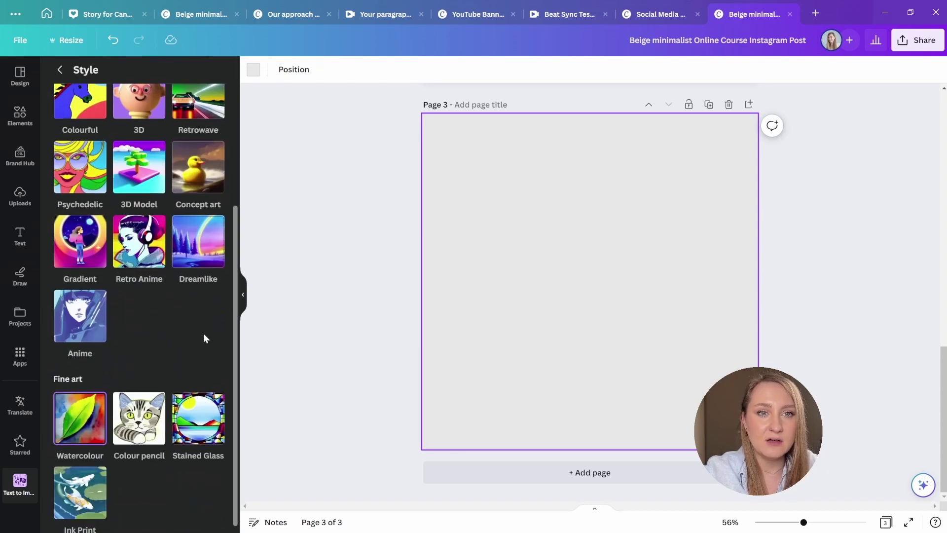
pyautogui.scroll(3, 203, 331)
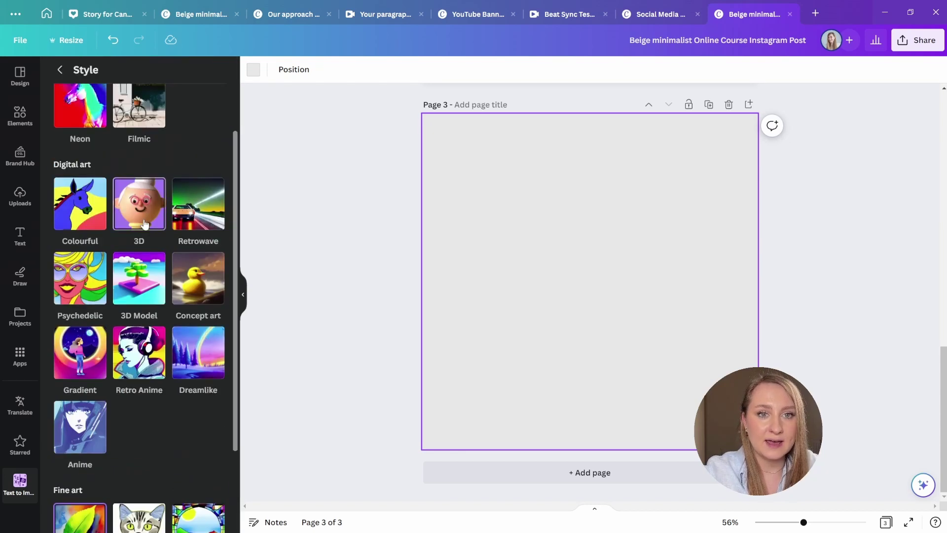
pyautogui.click(139, 204)
pyautogui.scroll(-1, 163, 493)
pyautogui.click(170, 485)
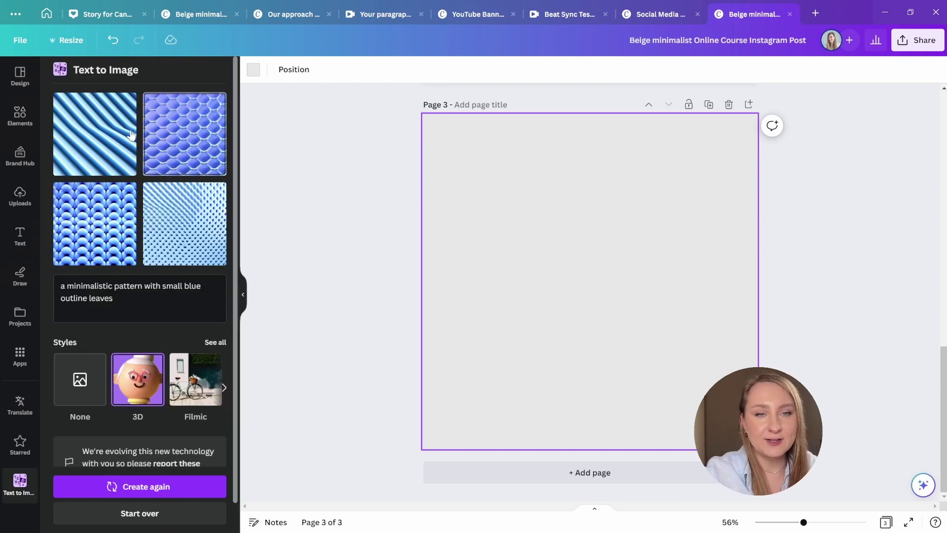
# - Place the first blue 3D striped pattern on Page 3, enlarged to fill the page
pyautogui.click(108, 131)
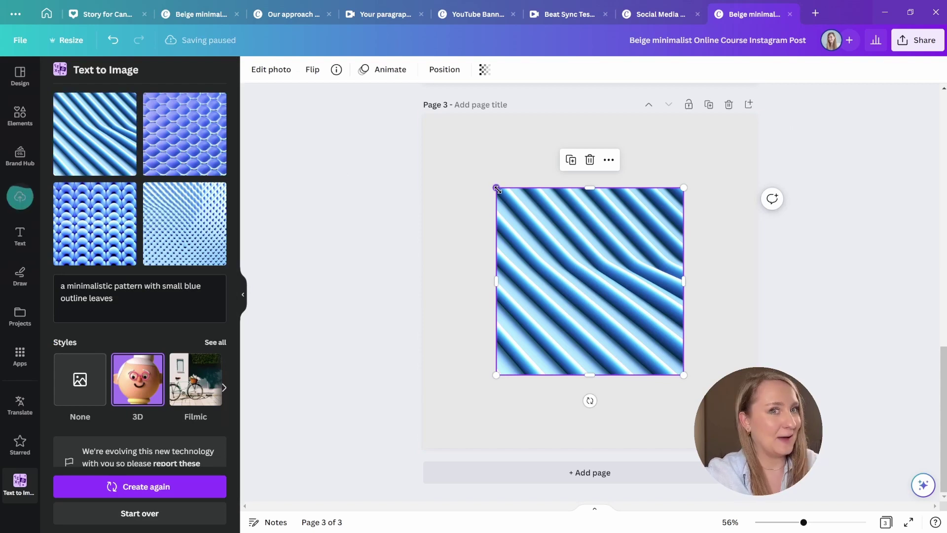
pyautogui.moveTo(497, 187); pyautogui.dragTo(399, 144)
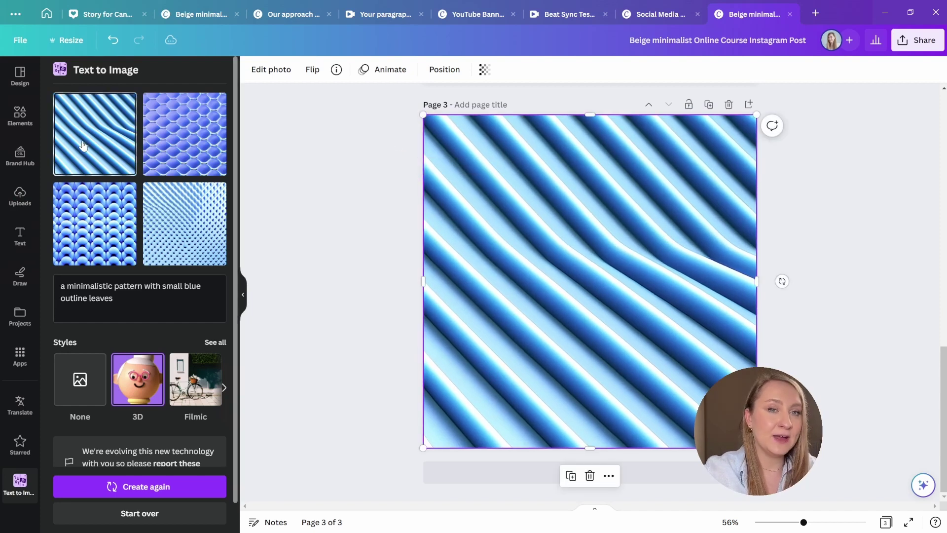
pyautogui.click(21, 203)
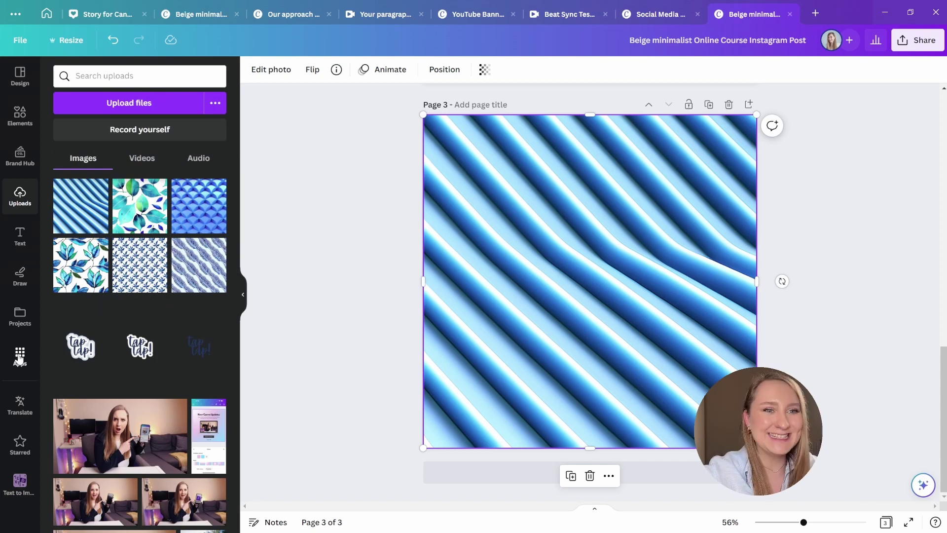
pyautogui.click(21, 481)
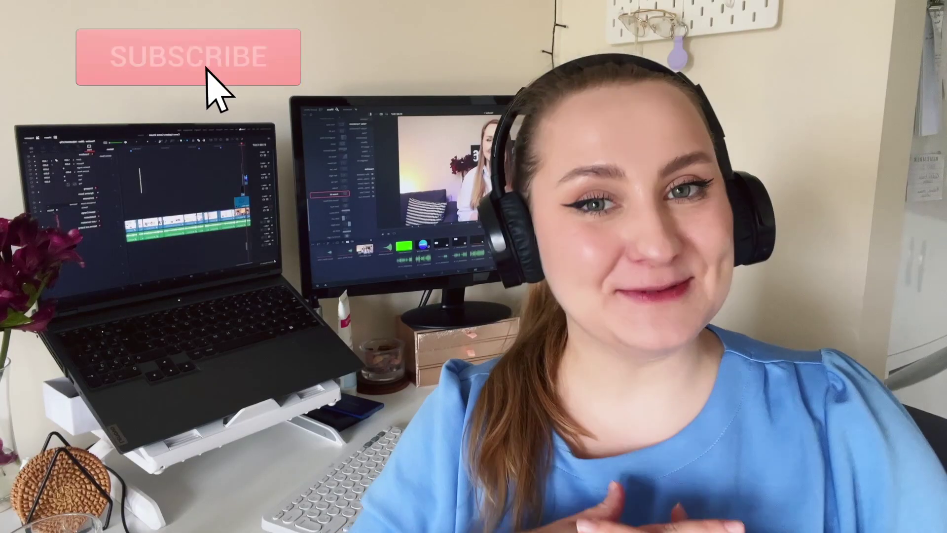